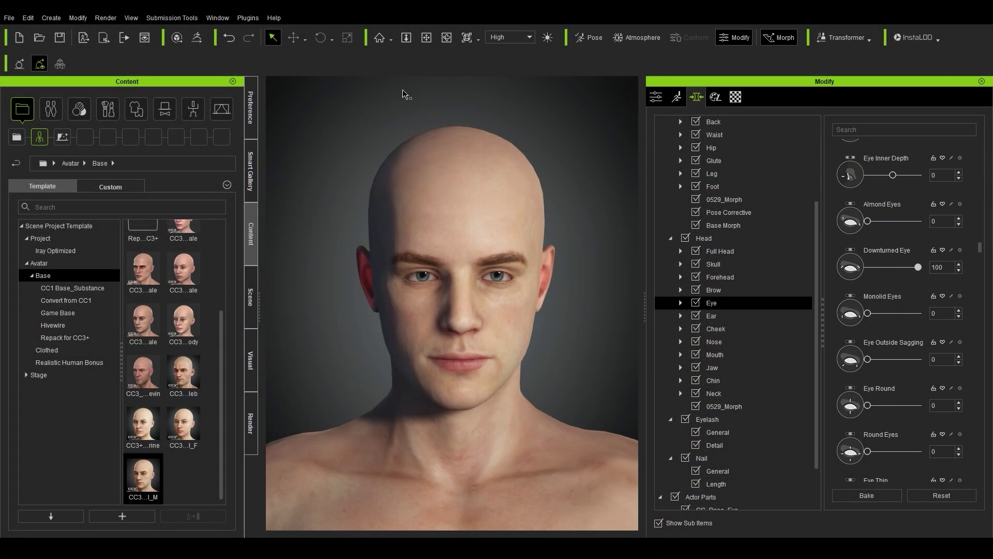
# Step: Load the project into the current scene with the Replace All option
pyautogui.moveTo(403, 93); pyautogui.dragTo(557, 339)
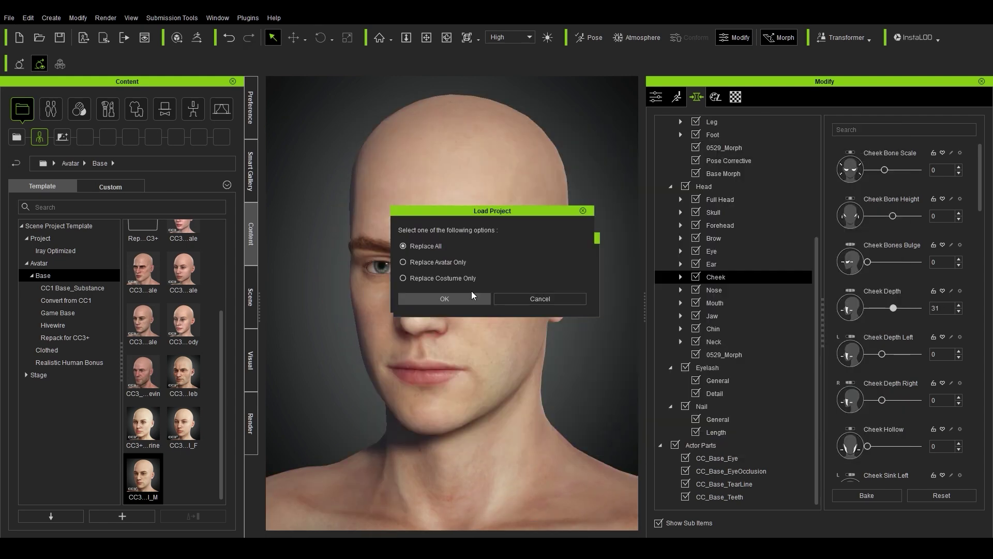
pyautogui.click(469, 291)
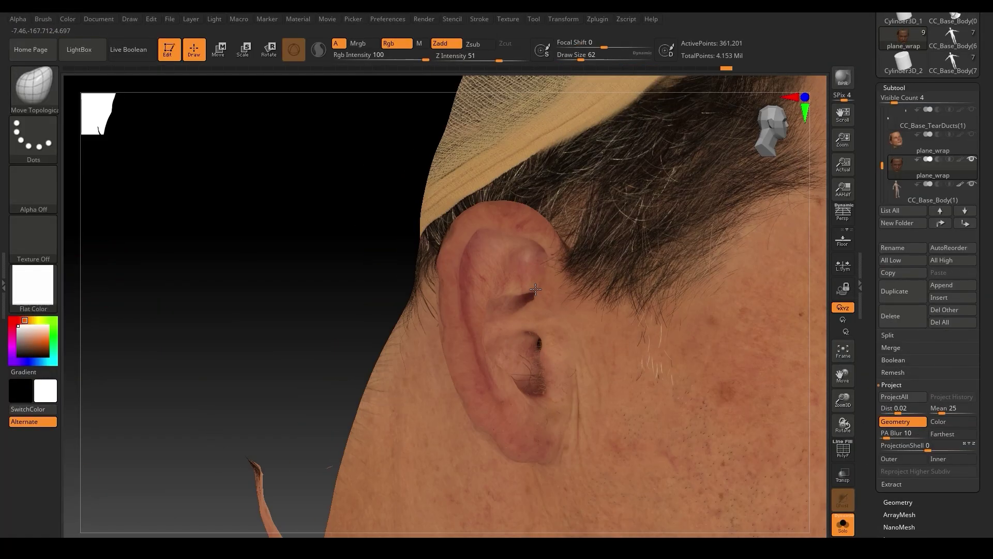
# Step: Switch to ZBrush and assign BasicMaterial while the plane_wrap head subtool is selected
pyautogui.click(33, 285)
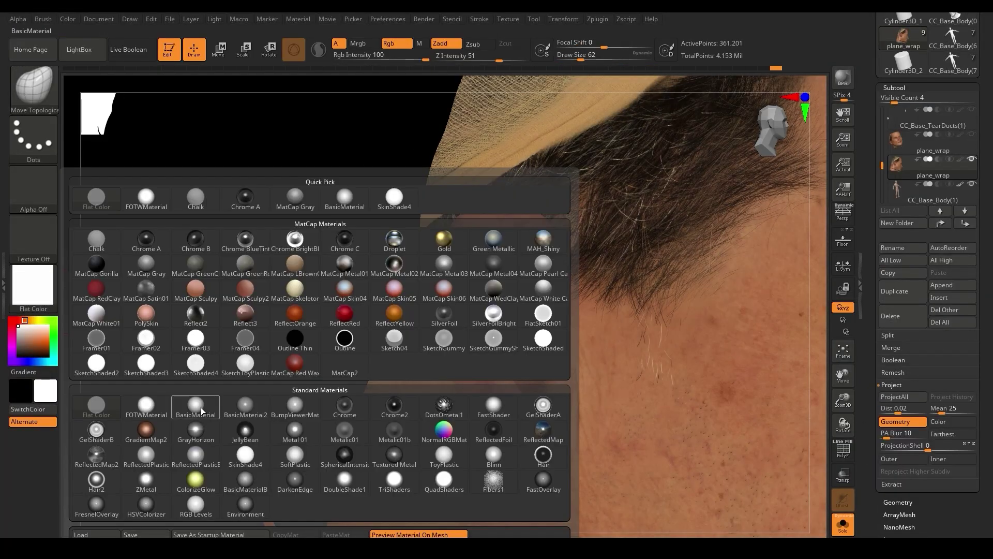
pyautogui.click(195, 407)
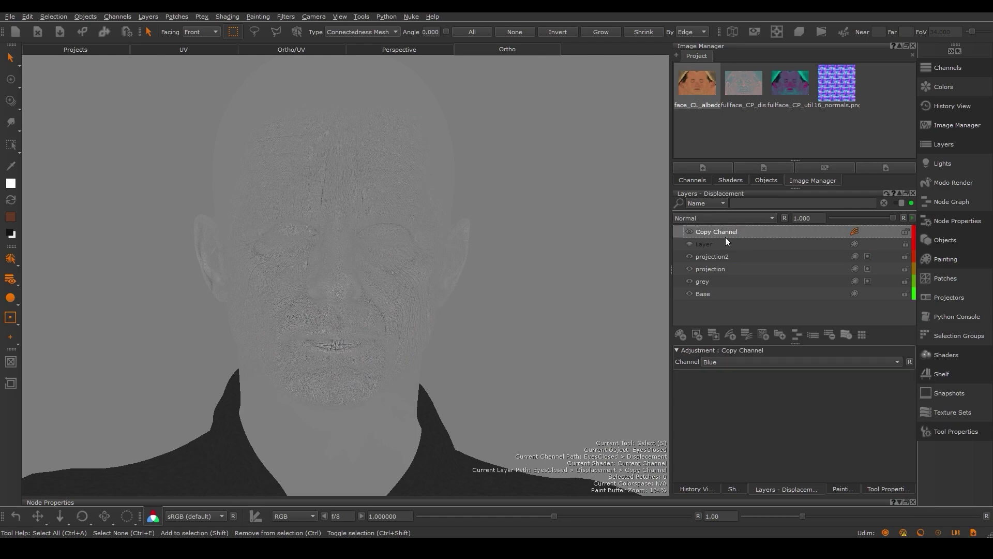
# Step: Switch to Mari and open the available actions for the Copy Channel layer of the Displacement channel
pyautogui.rightClick(731, 232)
pyautogui.moveTo(741, 463)
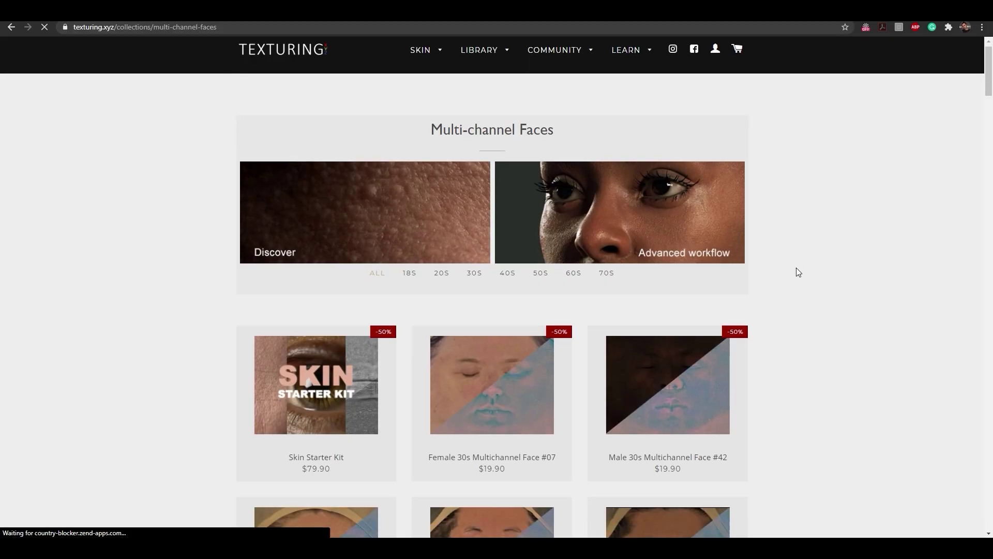
# Step: Switch to the texturing.xyz website, browse the Multi-channel Faces collection and open Male 40s Multichannel Face #70
pyautogui.scroll(-10, 797, 268)
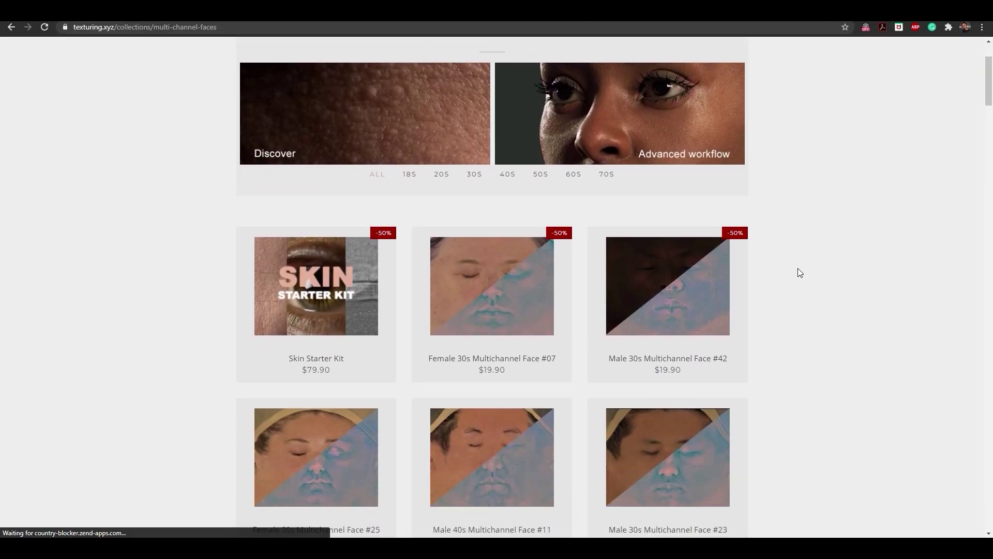
pyautogui.scroll(-15, 799, 271)
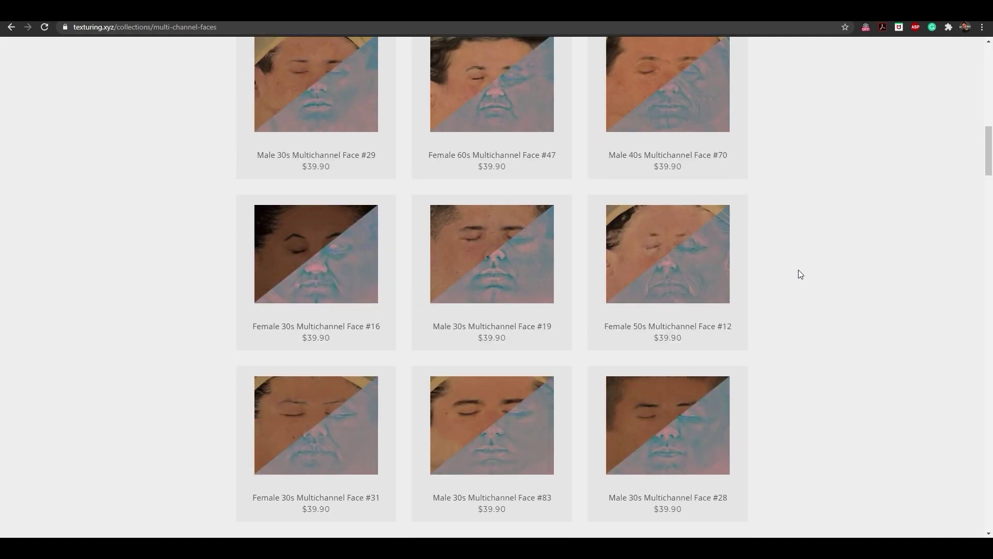
pyautogui.scroll(-15, 801, 273)
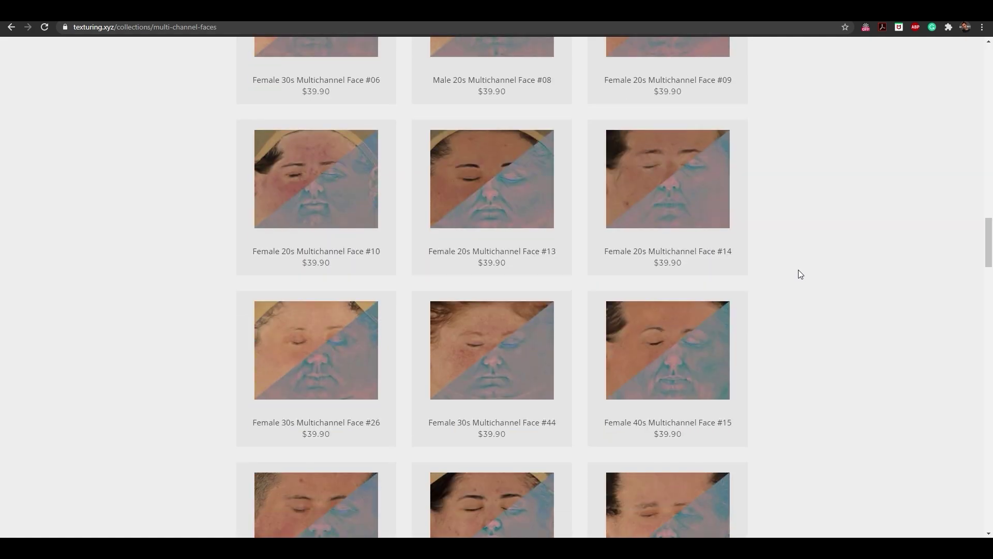
pyautogui.scroll(-20, 800, 274)
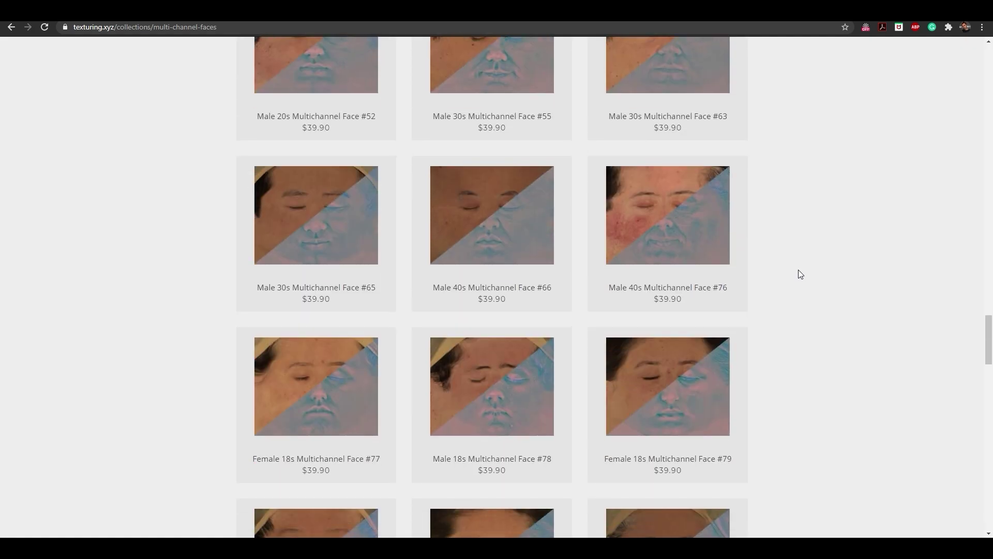
pyautogui.scroll(-20, 800, 274)
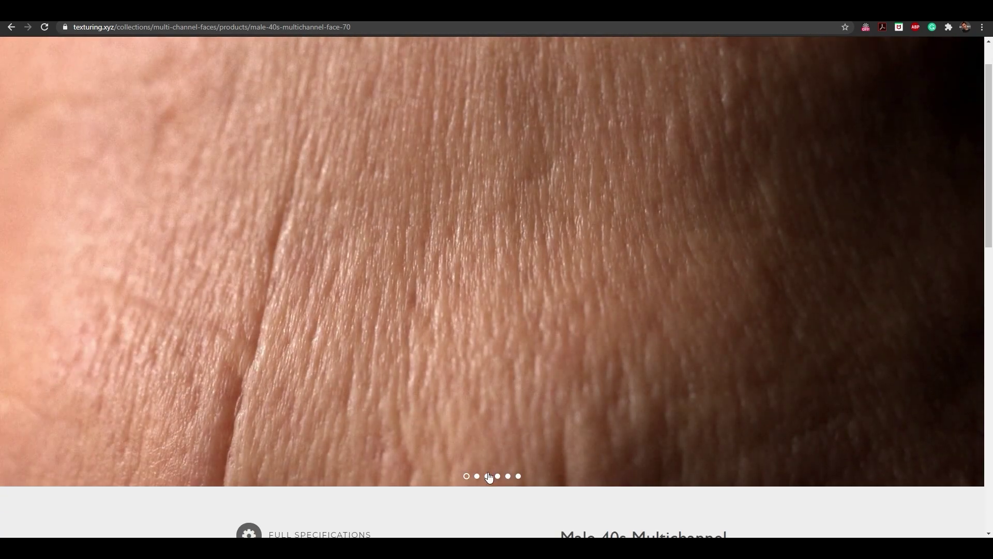
# Step: Examine the preview images, full specifications and licence options of Male 40s Multichannel Face #70
pyautogui.click(488, 476)
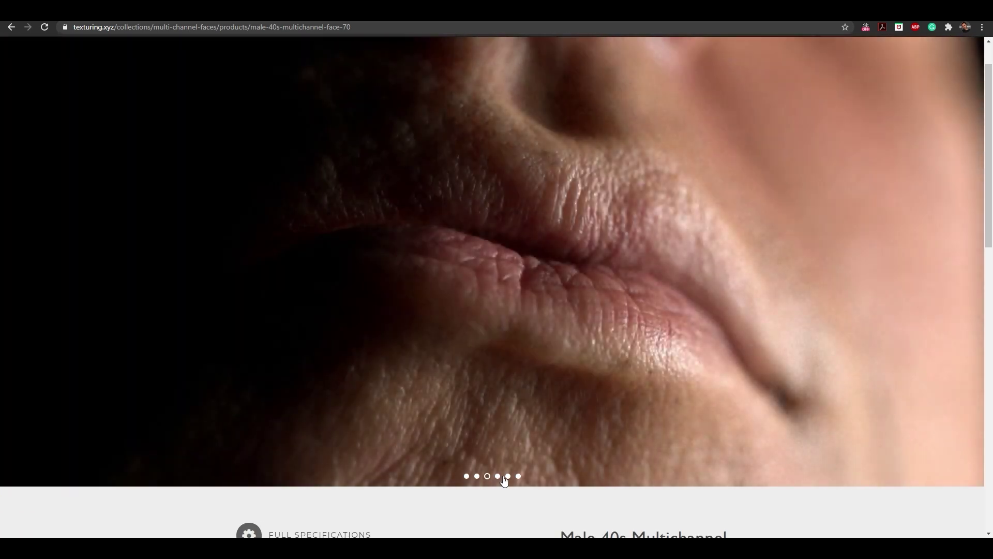
pyautogui.click(506, 477)
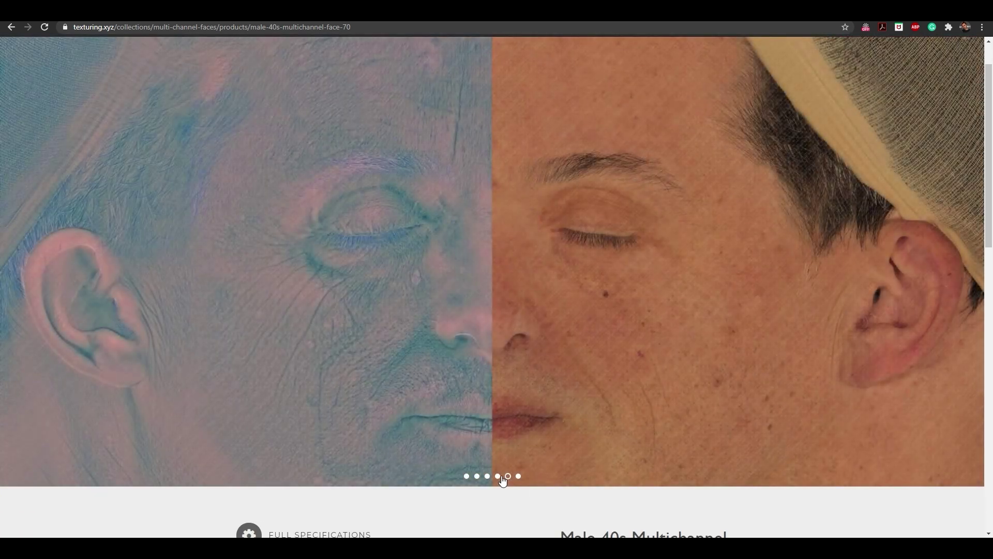
pyautogui.click(519, 477)
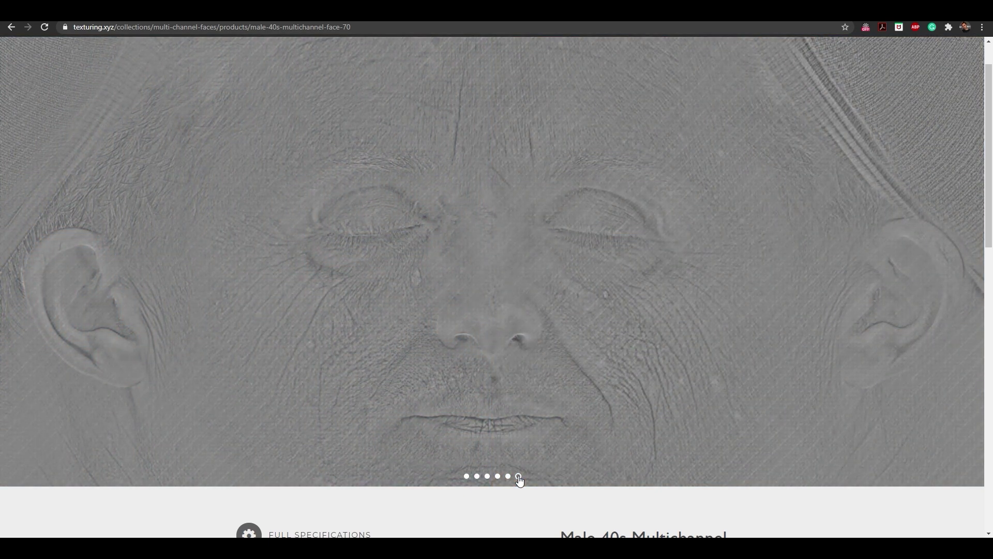
pyautogui.scroll(-5, 589, 462)
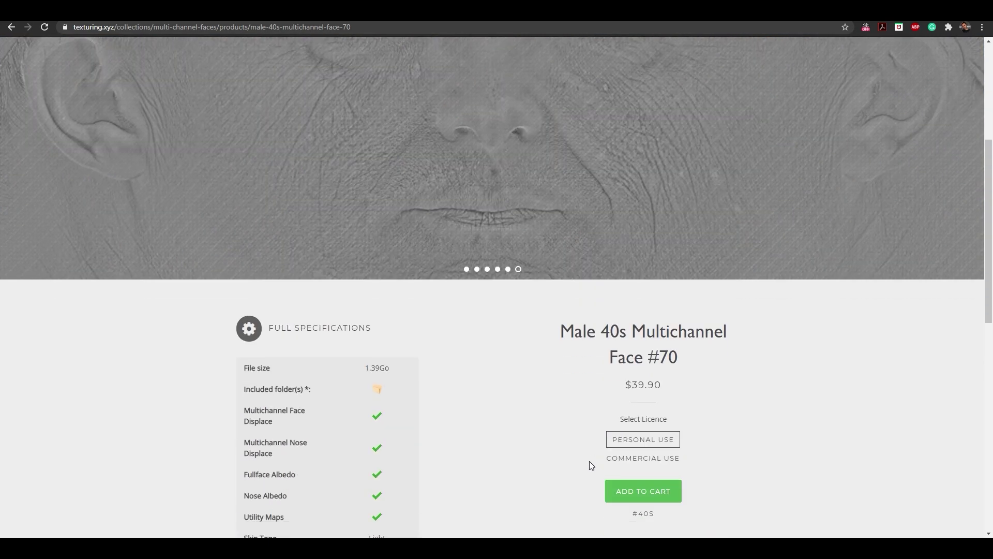
pyautogui.scroll(-3, 590, 465)
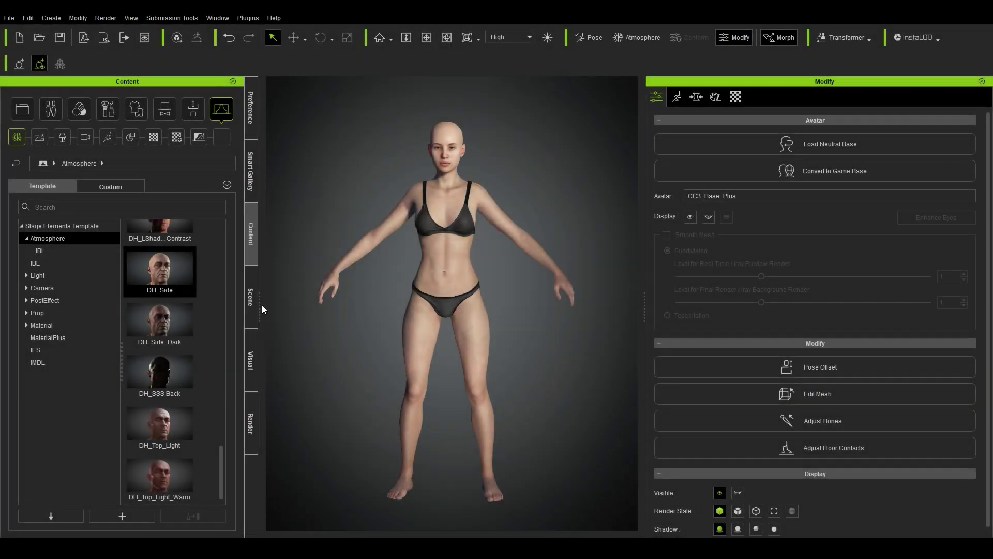
# Step: Switch to Character Creator, apply the CC3+ female base avatar ending in "rine" with Replace All, and set its real-time subdivision level to 2
pyautogui.click(21, 110)
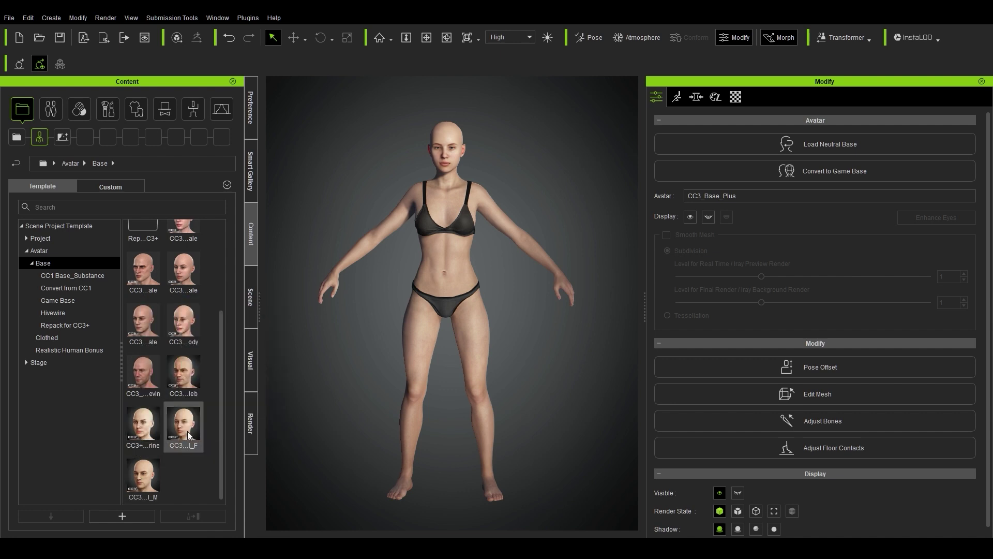
pyautogui.moveTo(154, 470)
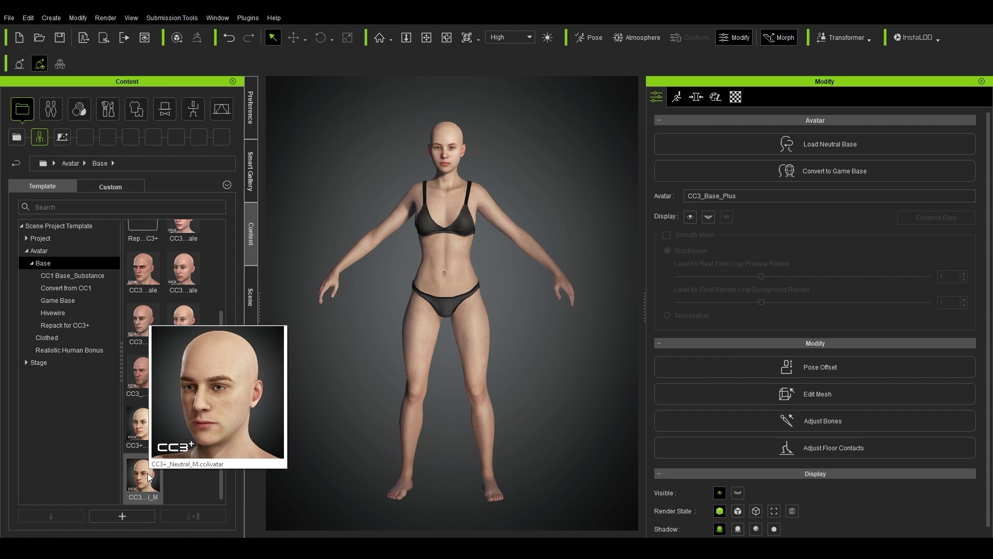
pyautogui.moveTo(187, 424)
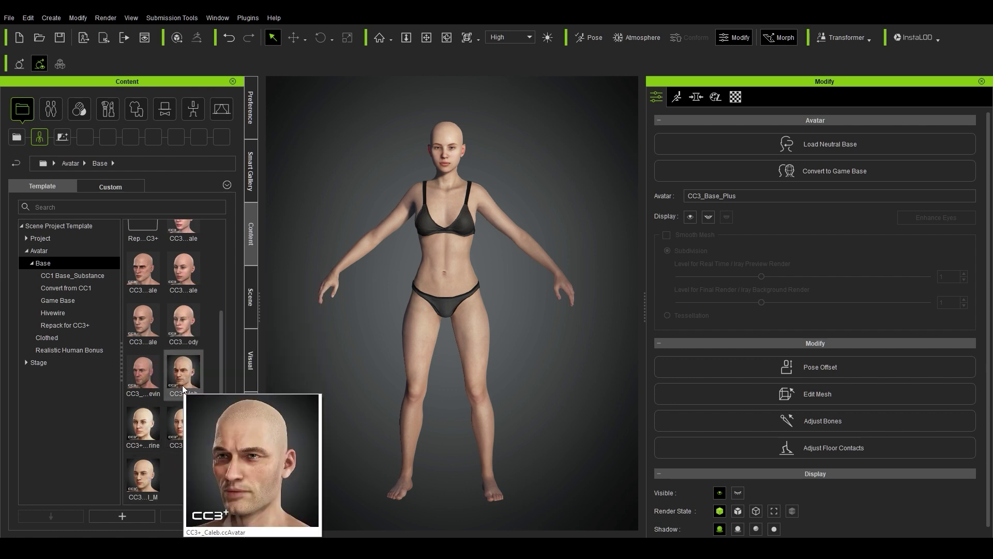
pyautogui.doubleClick(152, 414)
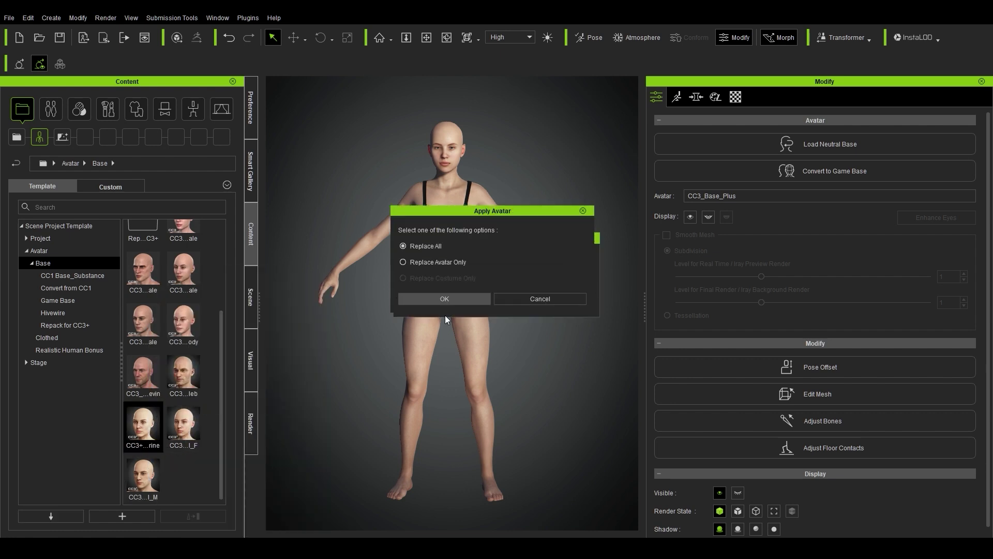
pyautogui.click(444, 299)
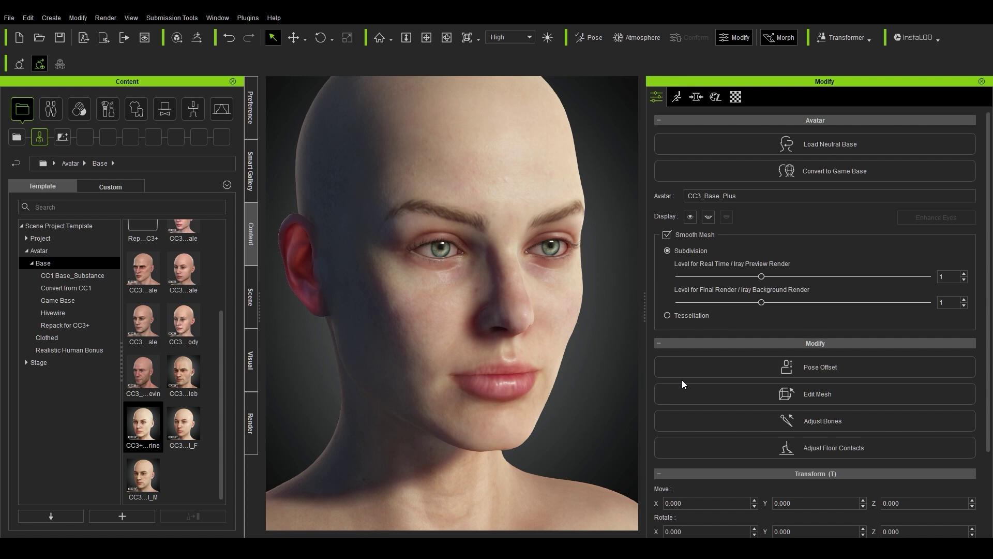
pyautogui.click(965, 273)
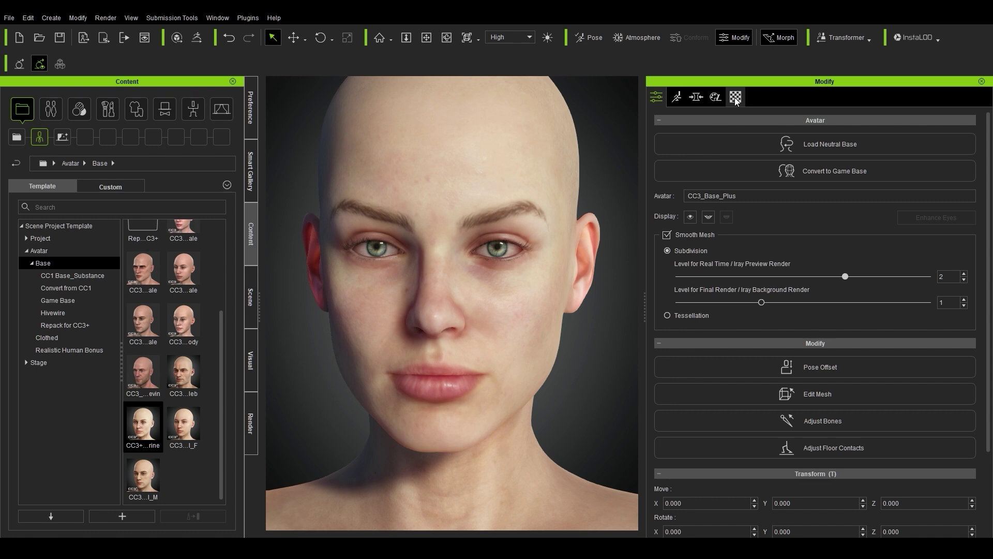
# Step: Set the SSS Radius of the Std_Skin_Head material to 3.000 in its subsurface scatter settings
pyautogui.click(735, 97)
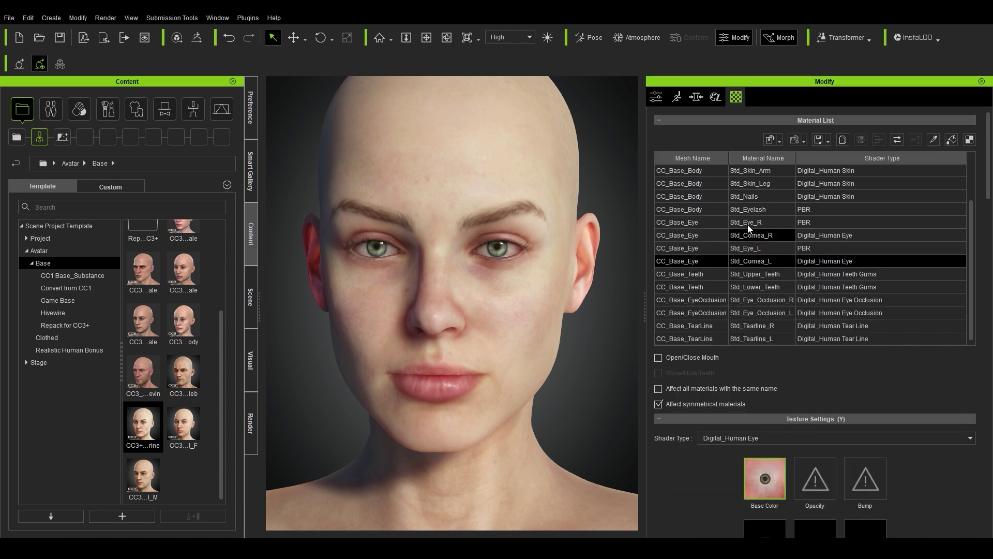
pyautogui.scroll(1, 762, 214)
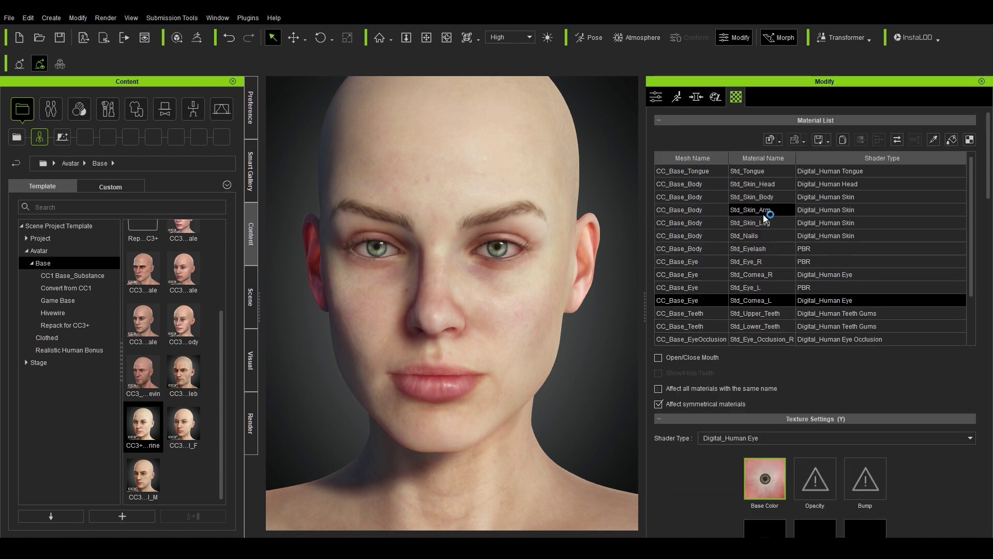
pyautogui.click(770, 184)
pyautogui.scroll(-3, 912, 414)
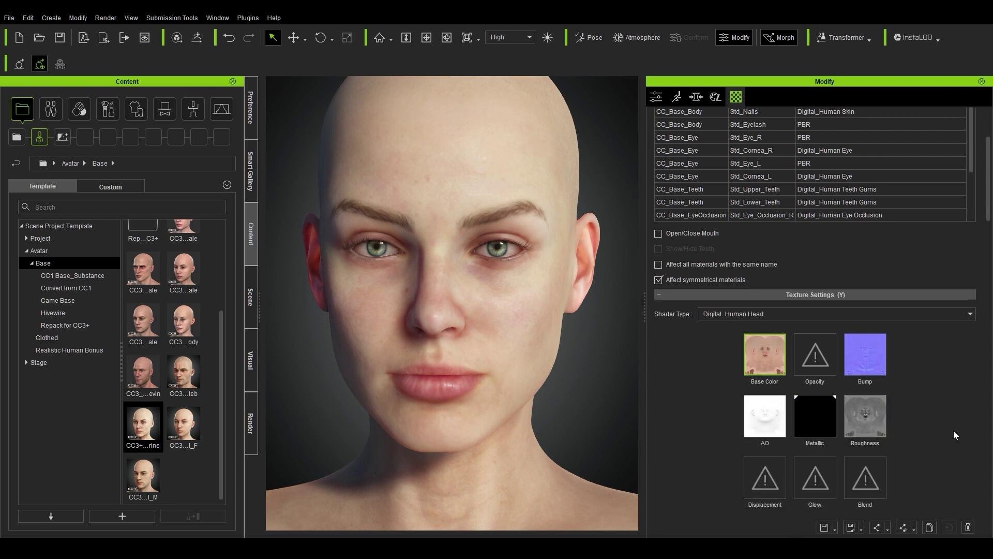
pyautogui.scroll(-15, 967, 361)
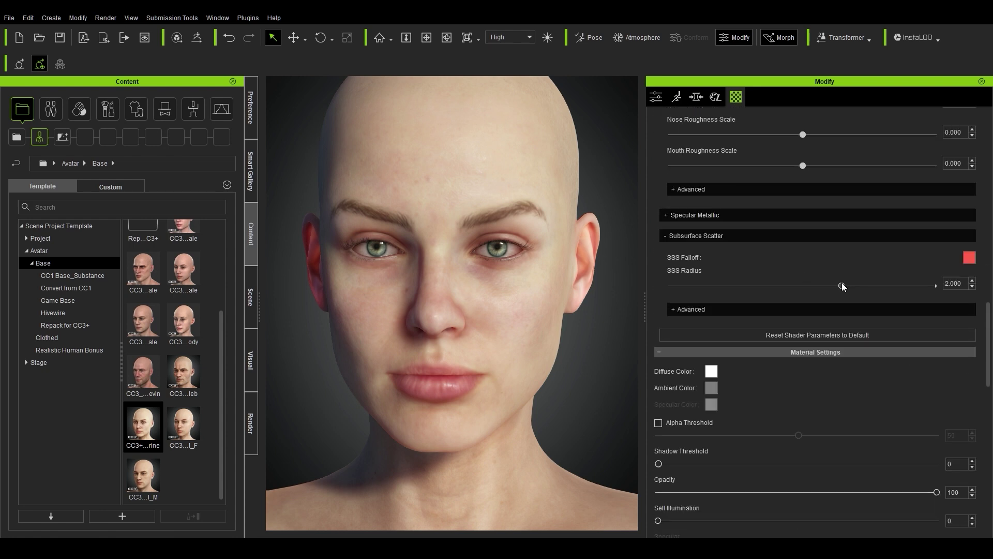
pyautogui.moveTo(842, 286); pyautogui.dragTo(735, 284)
pyautogui.moveTo(622, 285); pyautogui.dragTo(830, 284)
pyautogui.moveTo(702, 286); pyautogui.dragTo(936, 286)
# Step: Set the head skin's Upper Lid Roughness Scale to 0.050 in the advanced roughness settings
pyautogui.scroll(4, 758, 295)
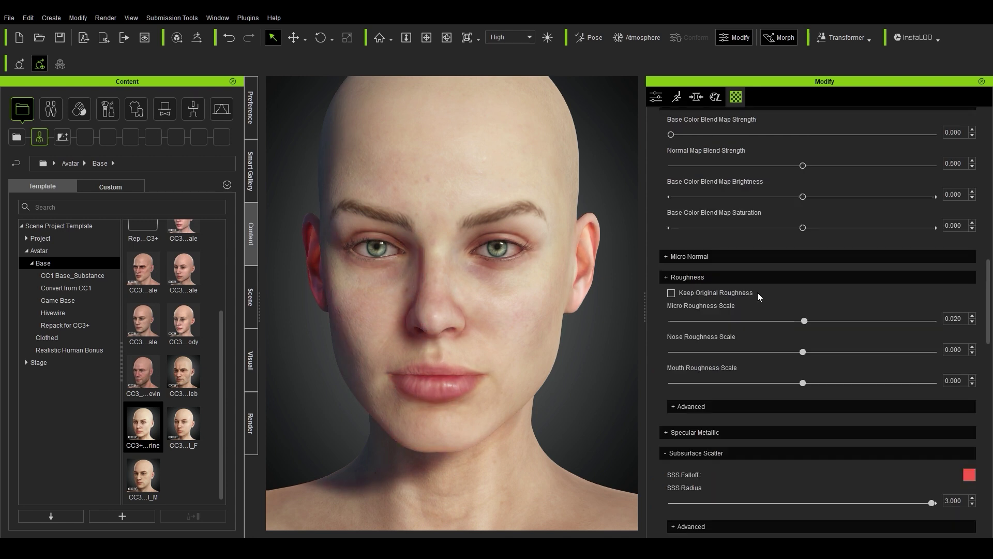
pyautogui.scroll(2, 706, 251)
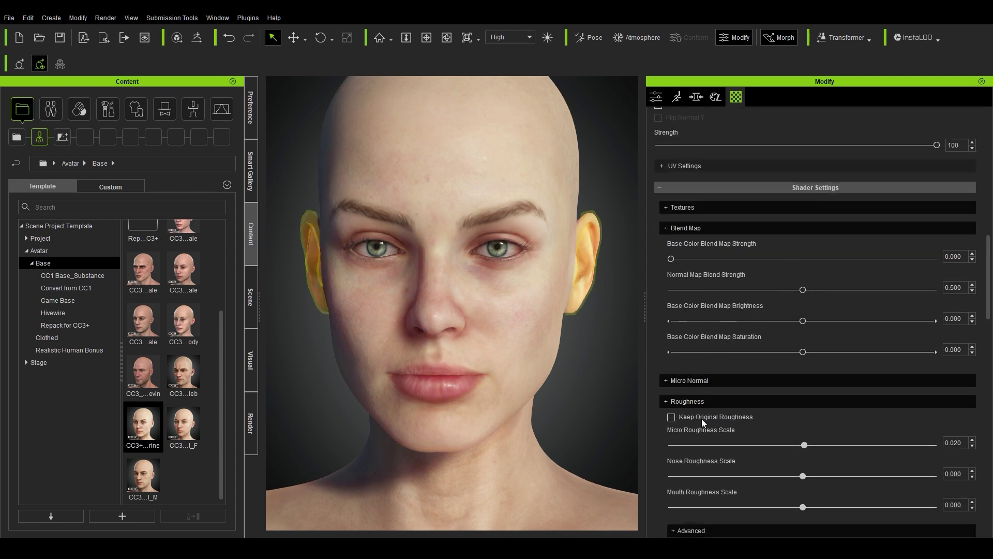
pyautogui.scroll(-1, 714, 444)
pyautogui.click(698, 468)
pyautogui.scroll(-2, 667, 429)
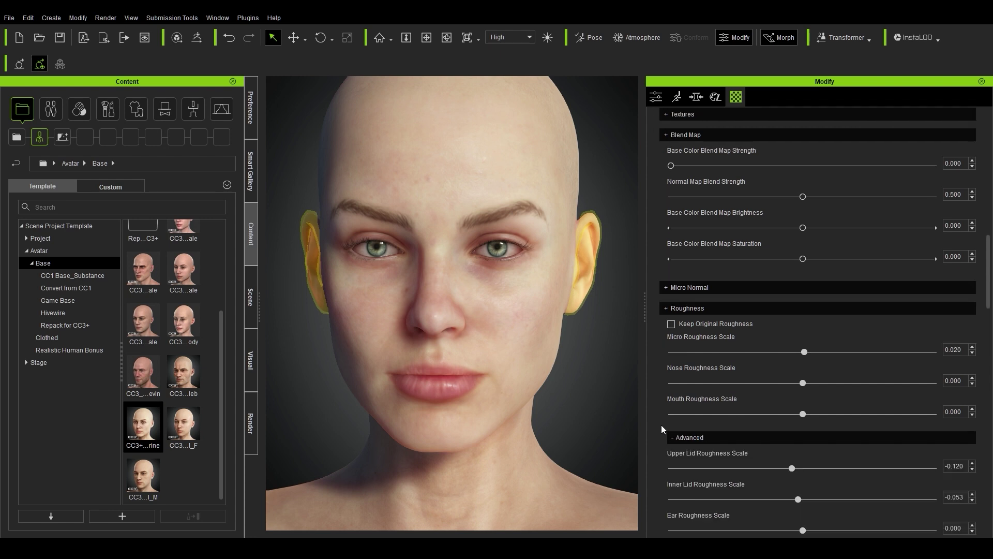
pyautogui.moveTo(934, 408); pyautogui.dragTo(760, 405)
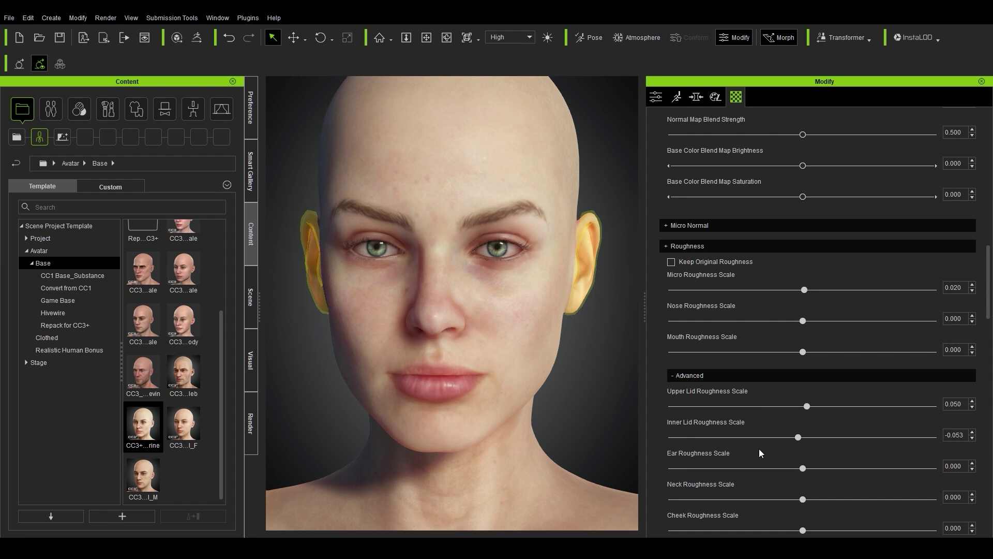
pyautogui.scroll(-1, 758, 452)
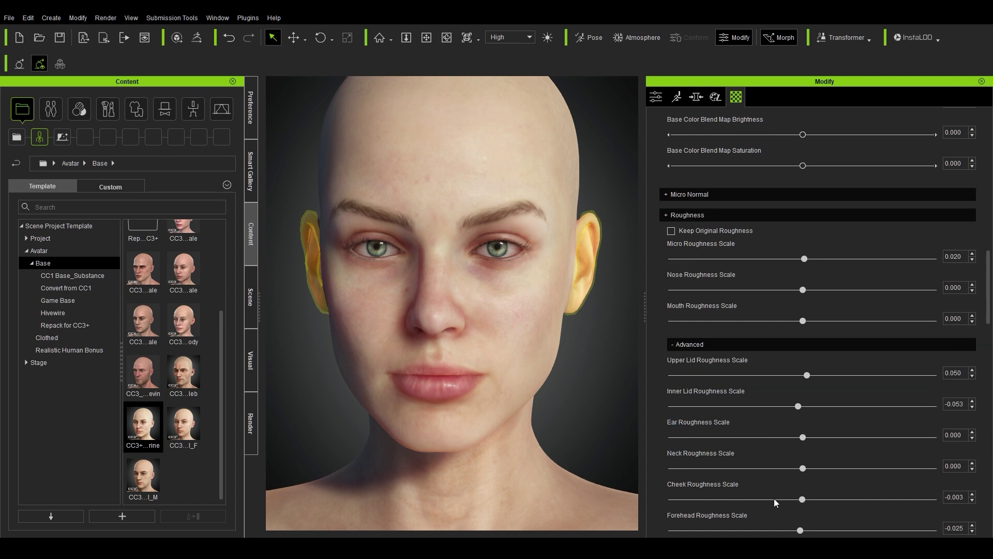
# Step: Set the Std_Cornea_R material's SSS Radius to 3.070 and its Sclera Brightness to 0.871
pyautogui.scroll(15, 709, 315)
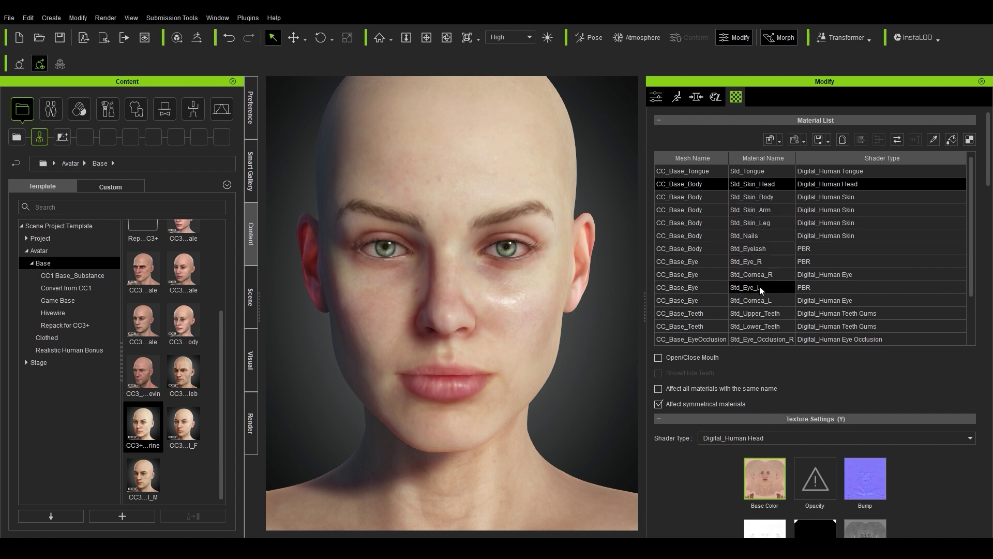
pyautogui.click(770, 274)
pyautogui.scroll(-13, 870, 389)
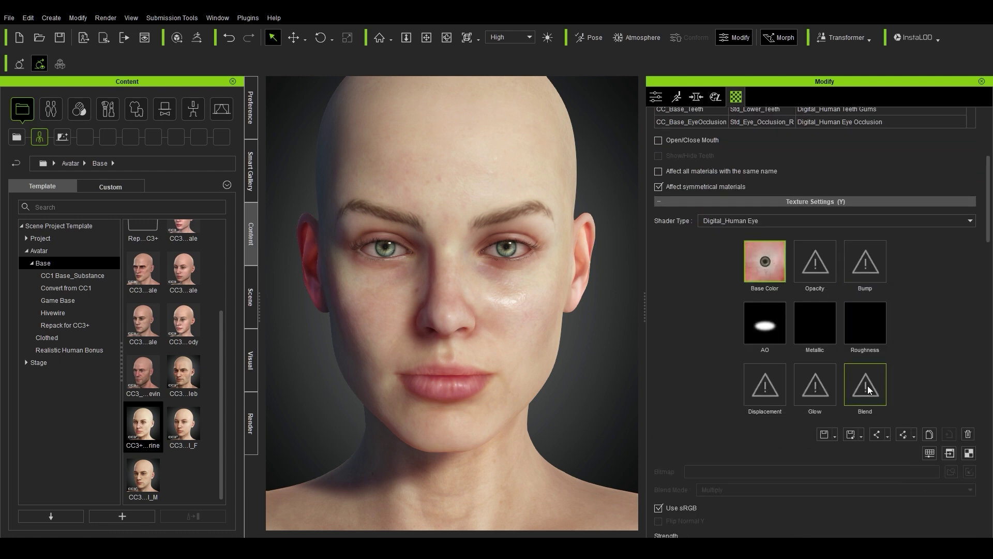
pyautogui.scroll(-9, 858, 383)
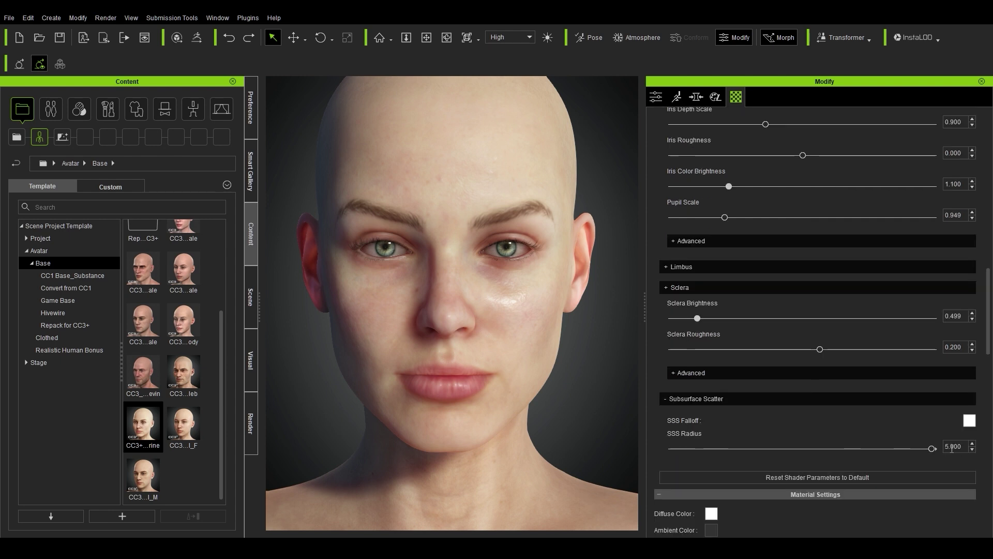
pyautogui.moveTo(932, 448); pyautogui.dragTo(797, 450)
pyautogui.moveTo(698, 318)
pyautogui.mouseDown()
pyautogui.moveTo(725, 317)
pyautogui.moveTo(710, 318)
pyautogui.mouseUp()
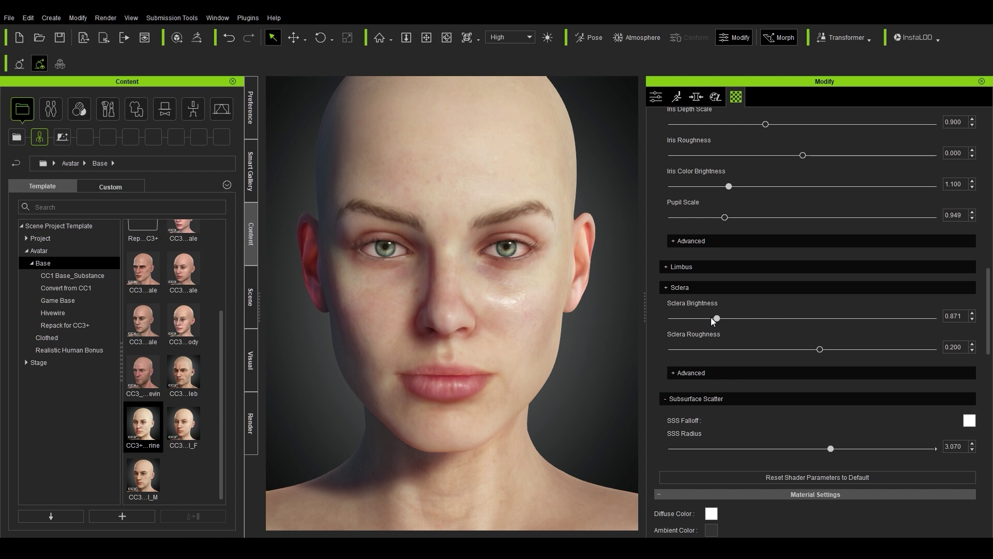
pyautogui.scroll(3, 674, 299)
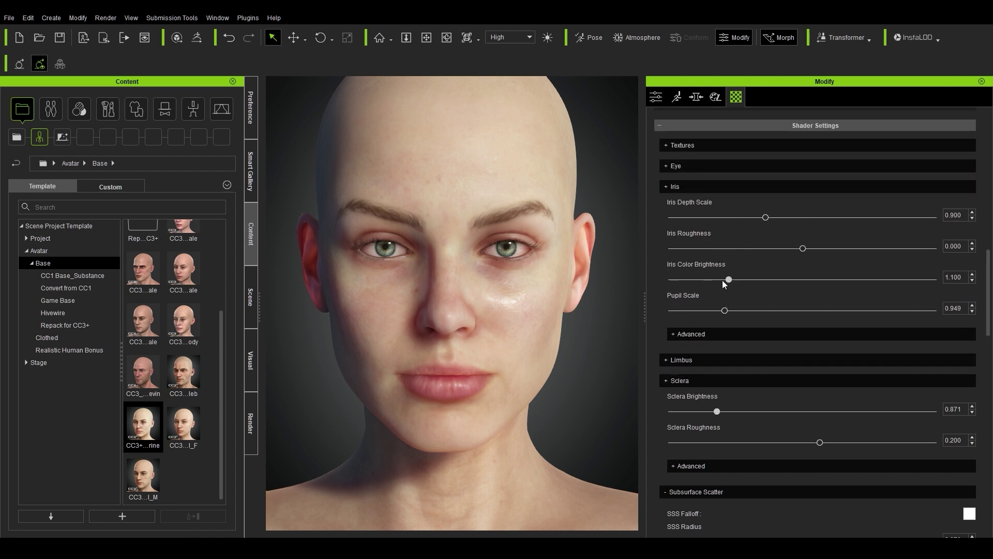
# Step: Set the cornea material's Pupil Scale to 0.995 and its Iris Color Brightness to about 0.832
pyautogui.moveTo(724, 310); pyautogui.dragTo(797, 310)
pyautogui.moveTo(730, 279); pyautogui.dragTo(709, 280)
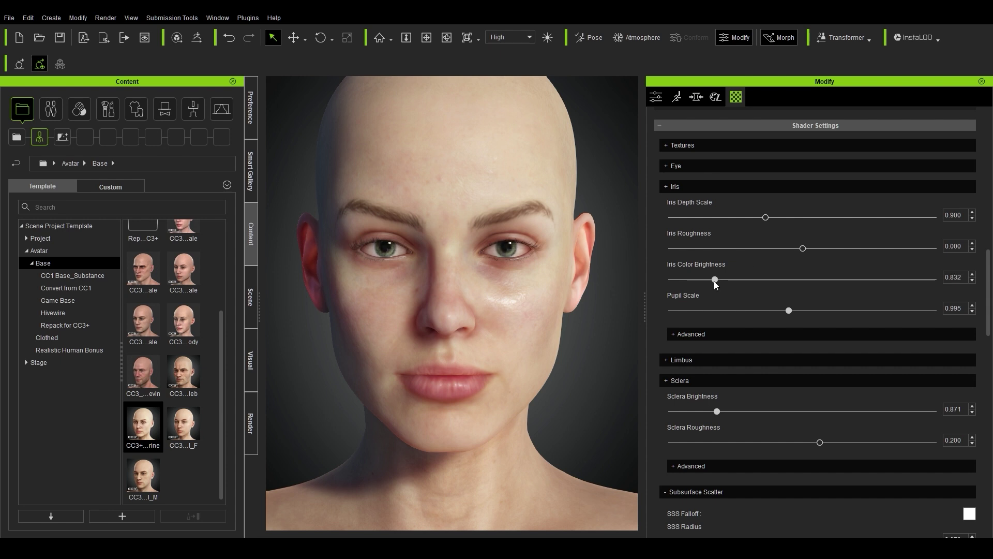
# Step: Examine the eye material's Base Color texture, and select Std_Skin_Head to look over its texture maps
pyautogui.scroll(10, 732, 285)
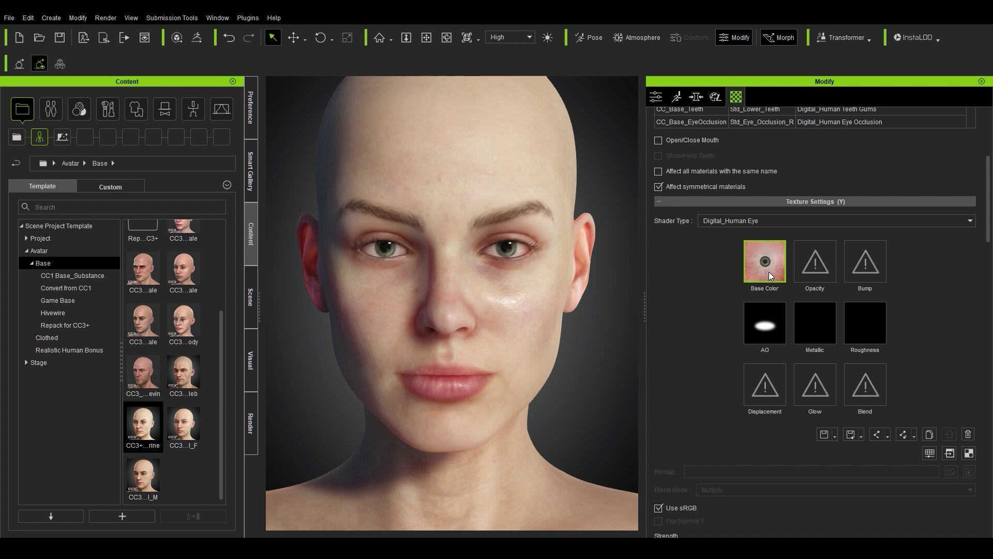
pyautogui.doubleClick(768, 272)
pyautogui.click(870, 507)
pyautogui.scroll(4, 810, 150)
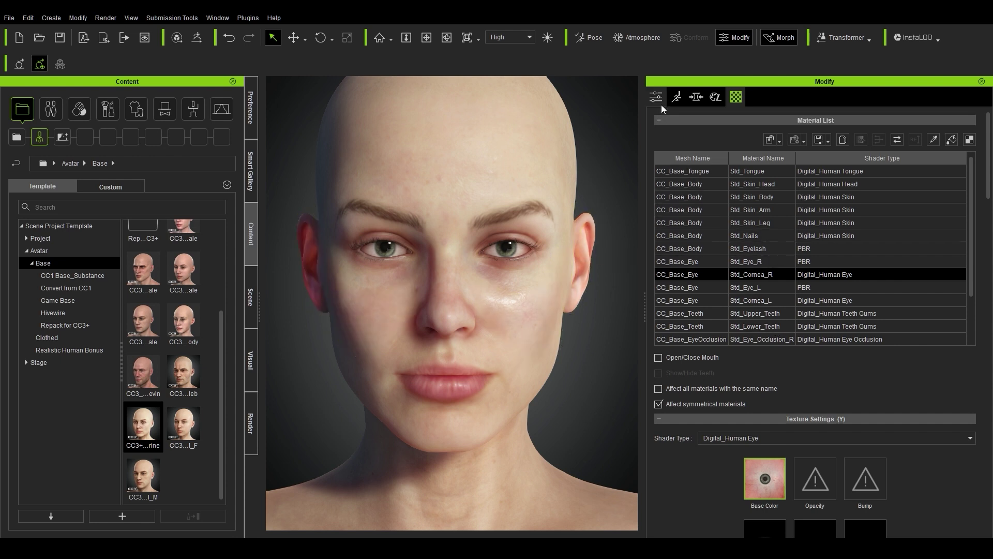
pyautogui.click(760, 184)
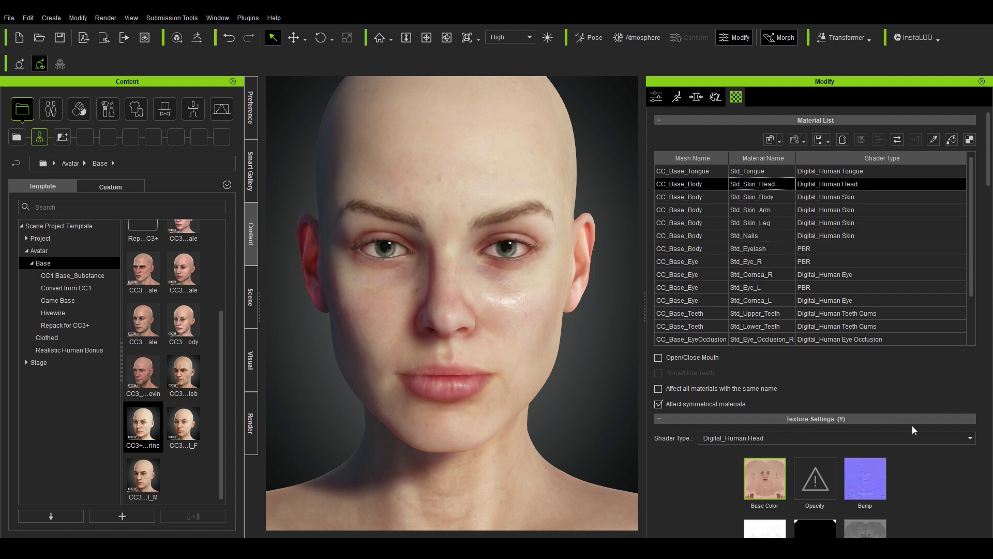
pyautogui.scroll(-2, 914, 434)
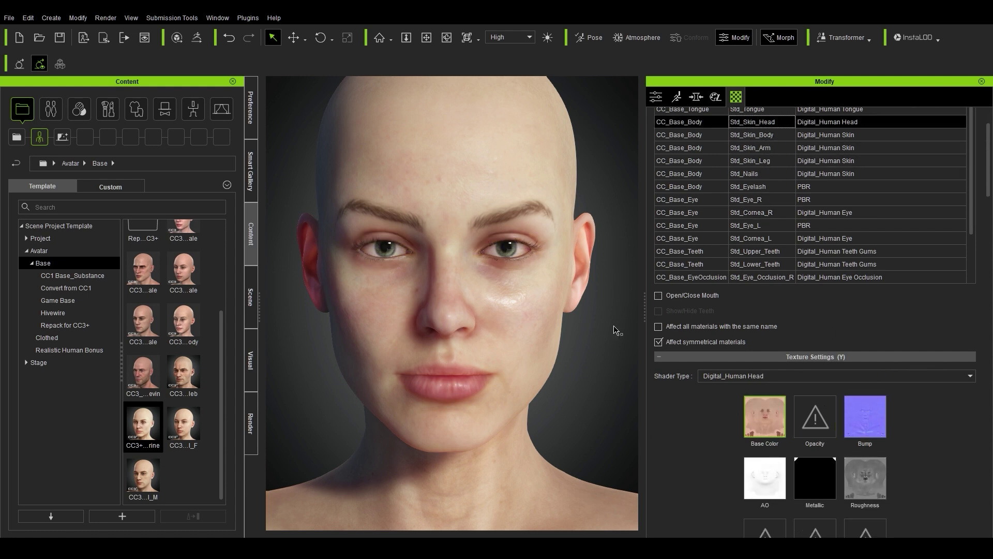
# Step: Set the avatar's Forehead Round morph to 100
pyautogui.click(697, 99)
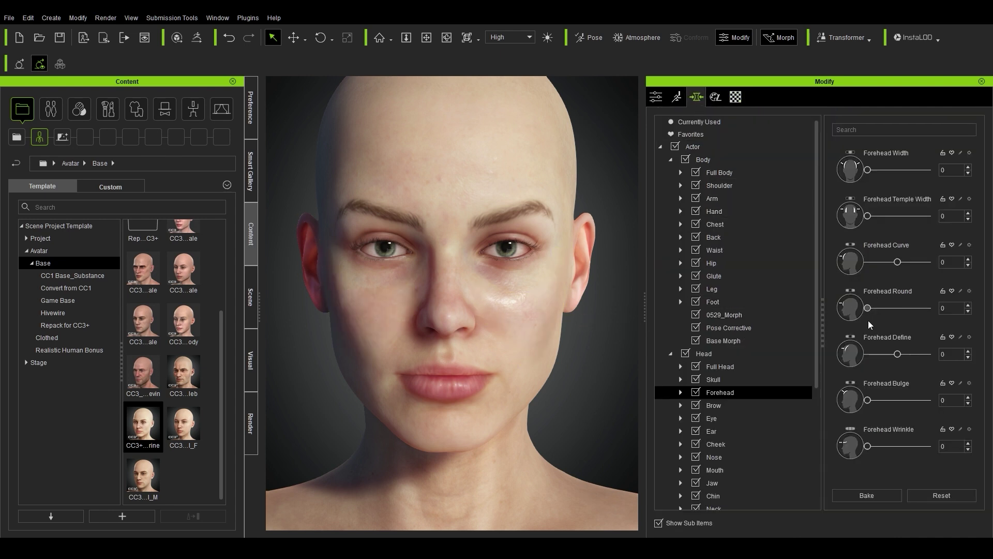
pyautogui.moveTo(868, 308); pyautogui.dragTo(969, 312)
pyautogui.hotkey('ctrl', 'z')
pyautogui.moveTo(543, 333); pyautogui.dragTo(889, 314, button='right')
pyautogui.moveTo(868, 308); pyautogui.dragTo(926, 309)
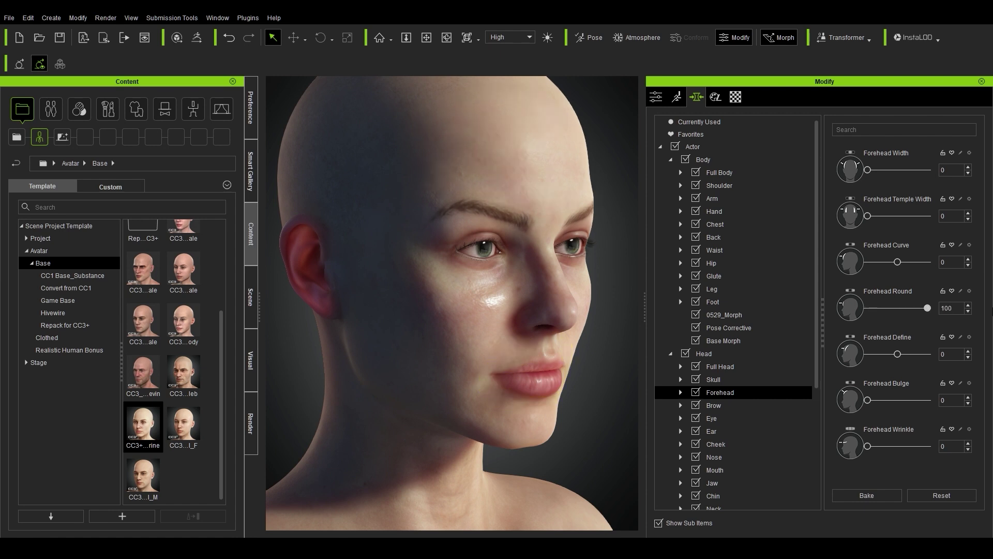
# Step: Set the avatar's Ear Scale morph to -100
pyautogui.click(737, 418)
pyautogui.moveTo(892, 171); pyautogui.dragTo(829, 170)
pyautogui.click(725, 430)
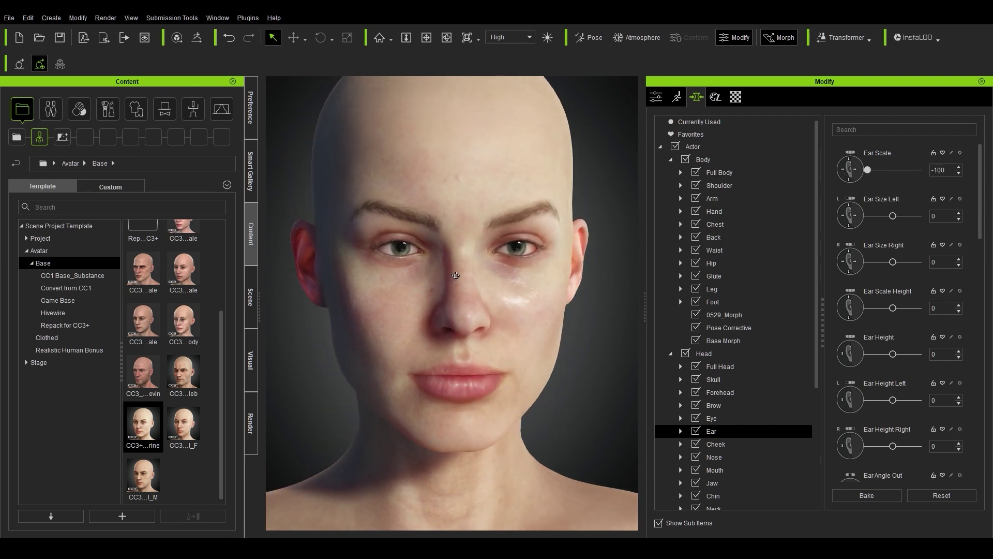
pyautogui.scroll(-2, 792, 396)
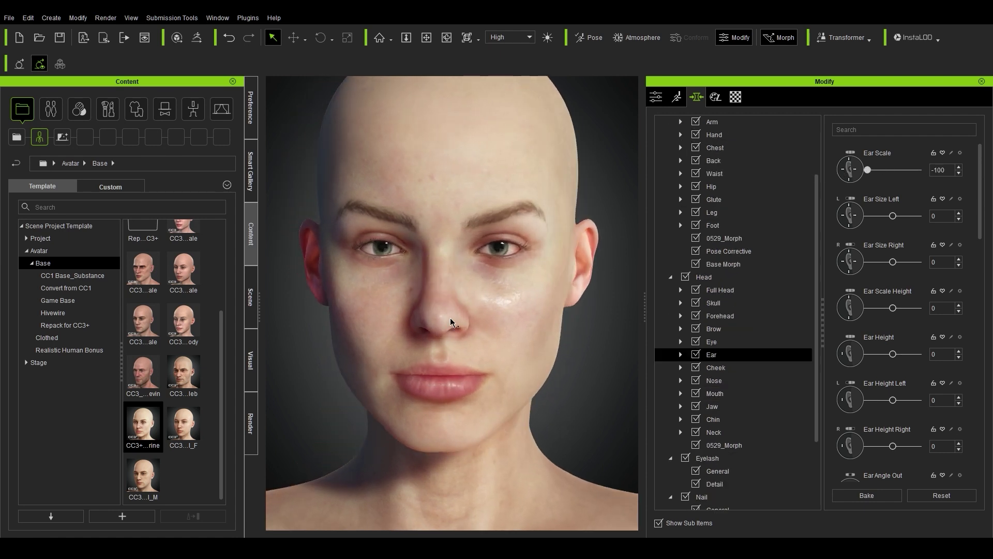
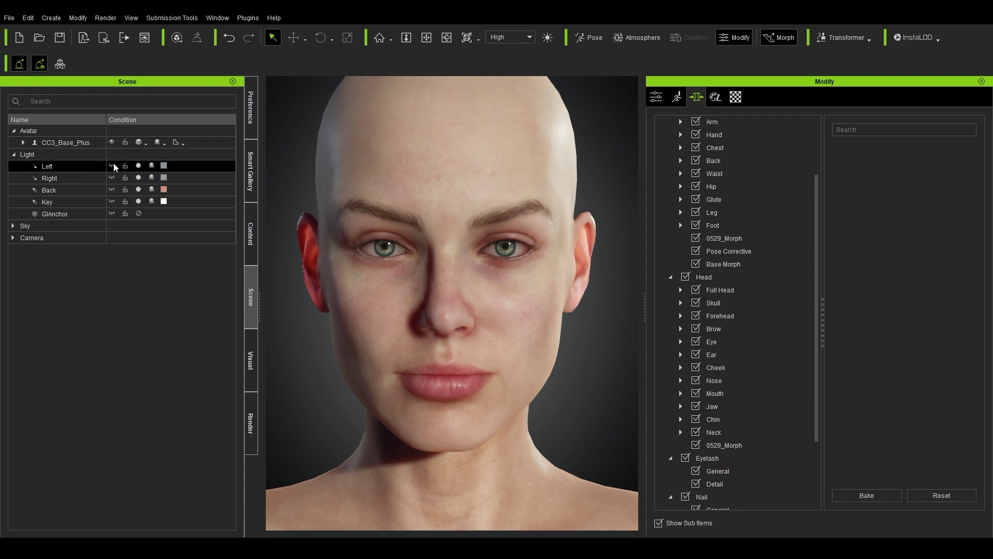
# Step: Show the Left and Right light gizmos and rotate both directional lights toward the front of the face
pyautogui.click(112, 177)
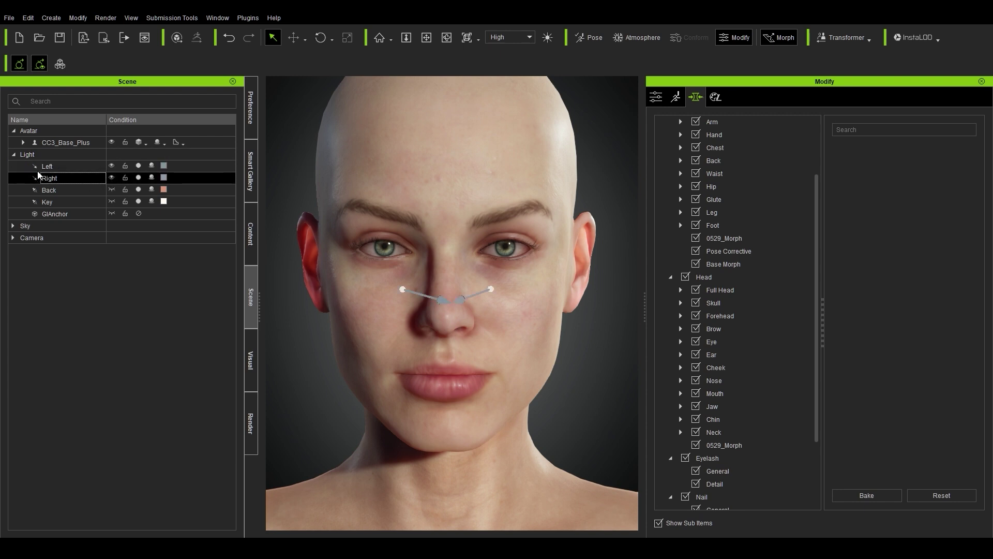
pyautogui.keyDown('ctrl'); pyautogui.click(39, 206); pyautogui.keyUp('ctrl')
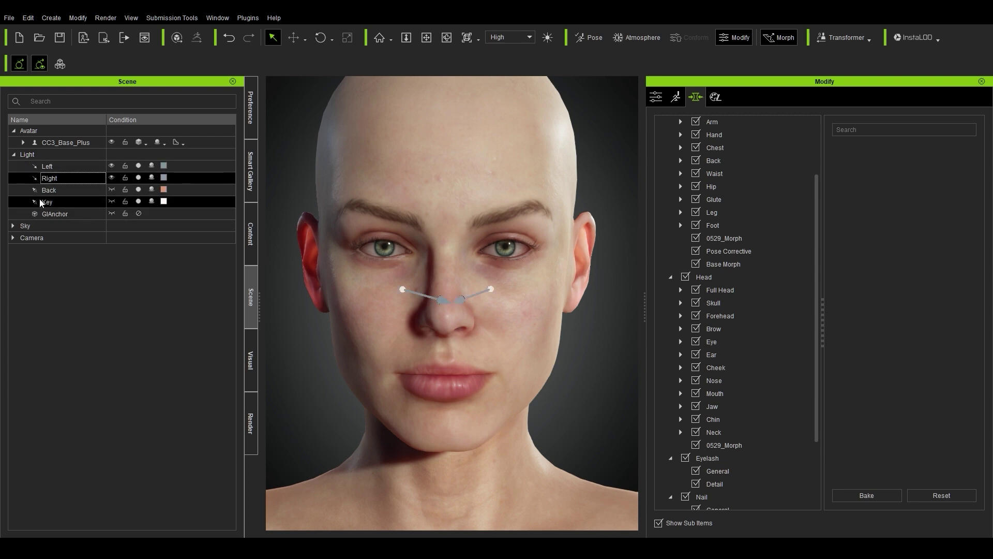
pyautogui.click(51, 19)
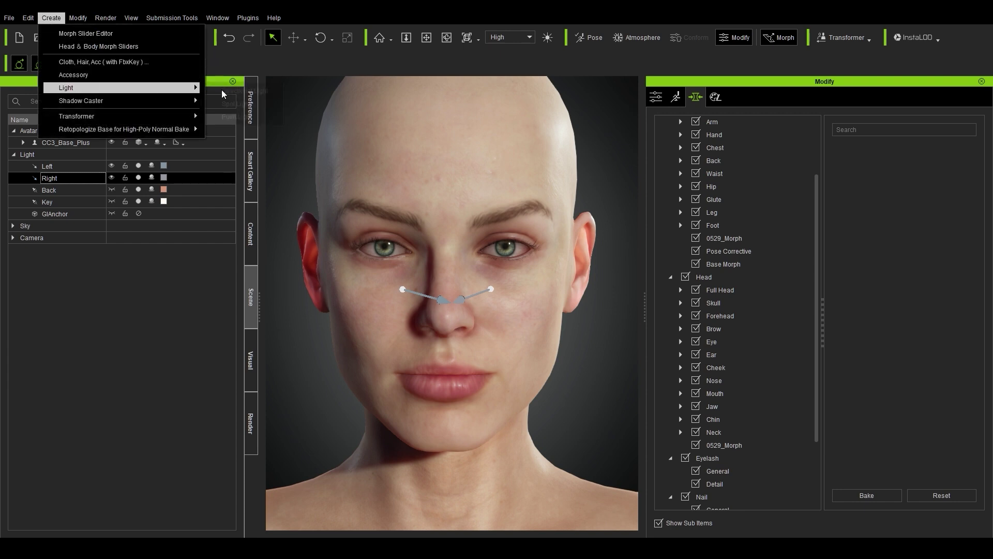
pyautogui.moveTo(152, 88)
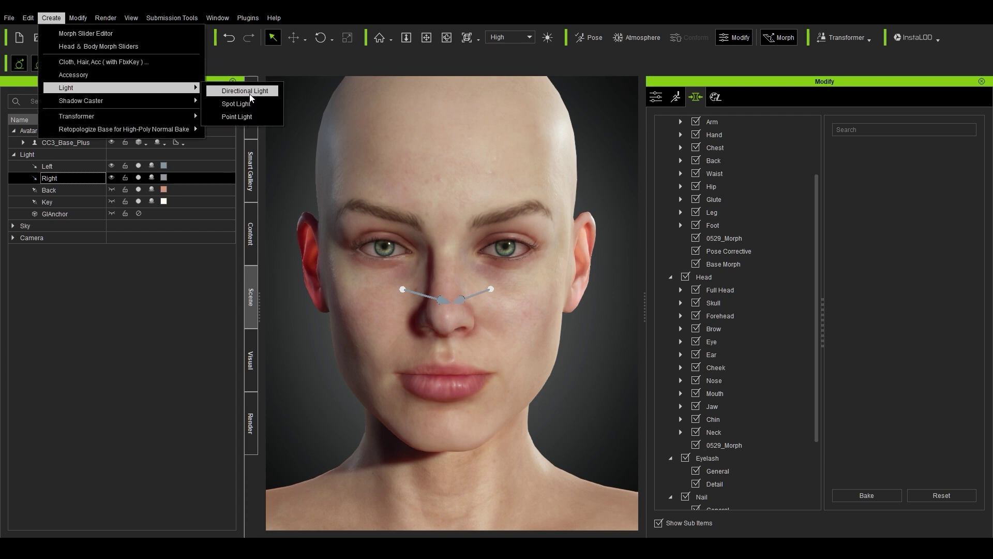
pyautogui.click(399, 61)
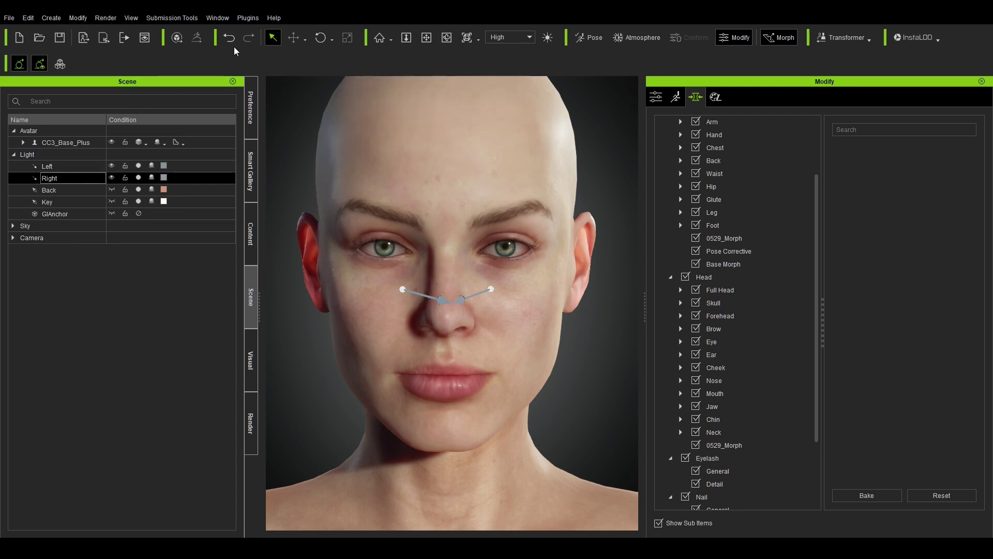
pyautogui.click(320, 38)
pyautogui.moveTo(512, 311); pyautogui.dragTo(463, 310)
pyautogui.click(72, 166)
# Step: Hide the Left and Right light gizmos in the viewport
pyautogui.click(74, 191)
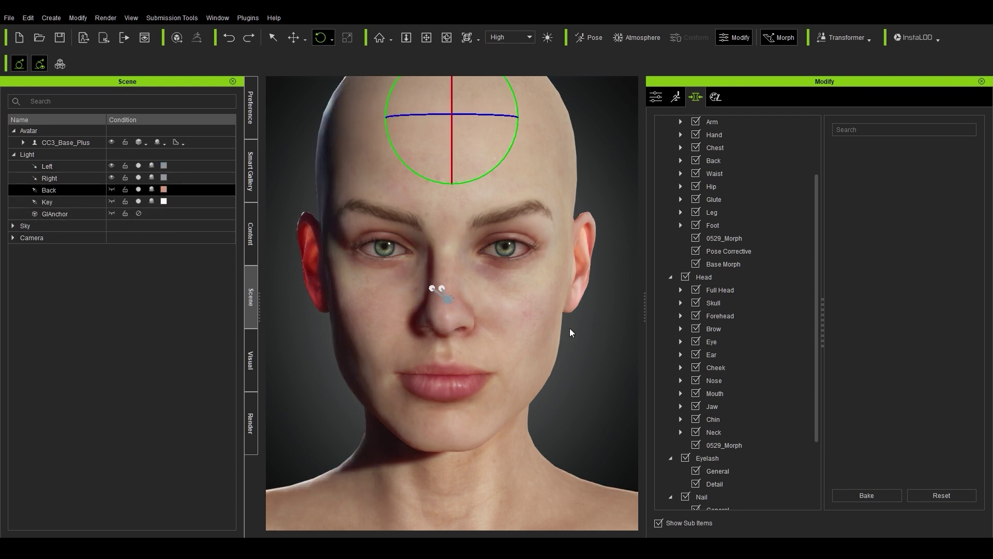
pyautogui.click(171, 329)
pyautogui.click(103, 159)
pyautogui.click(111, 166)
pyautogui.keyDown('ctrl'); pyautogui.click(109, 178); pyautogui.keyUp('ctrl')
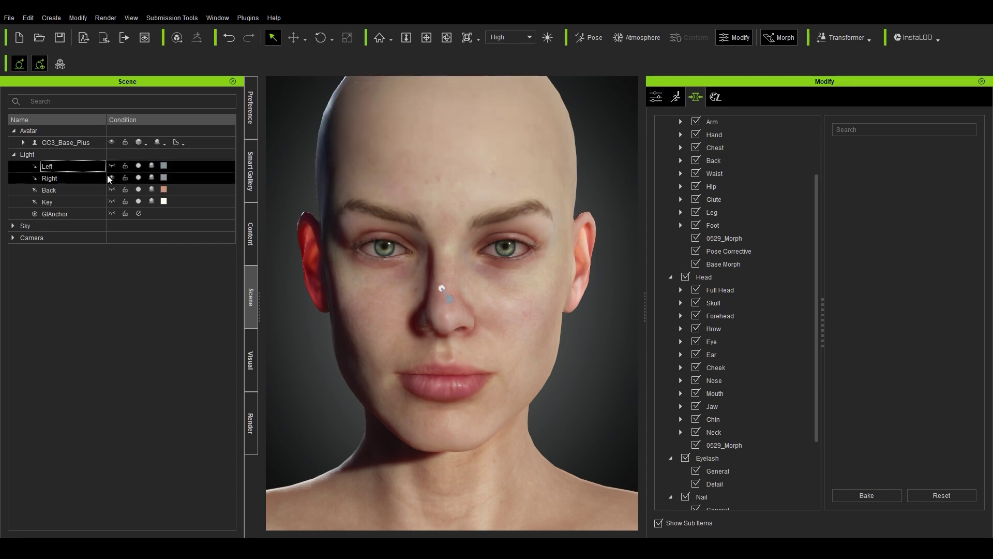
# Step: Set the Right directional light's Multiplier to 0.90 and its shadow resolution to 4096 x 4096
pyautogui.click(67, 177)
pyautogui.click(653, 95)
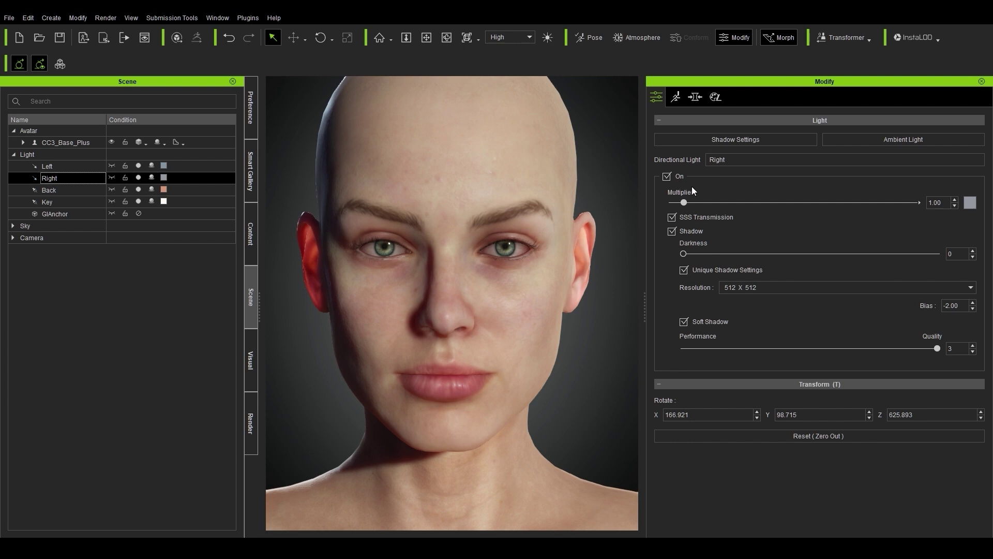
pyautogui.moveTo(691, 204)
pyautogui.mouseDown()
pyautogui.moveTo(822, 201)
pyautogui.moveTo(687, 203)
pyautogui.mouseUp()
pyautogui.click(742, 290)
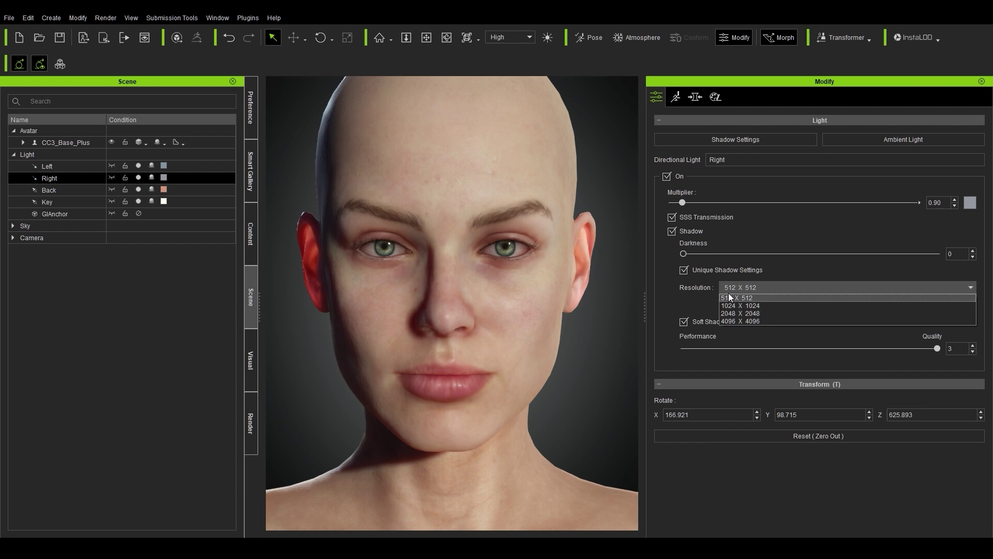
pyautogui.click(743, 320)
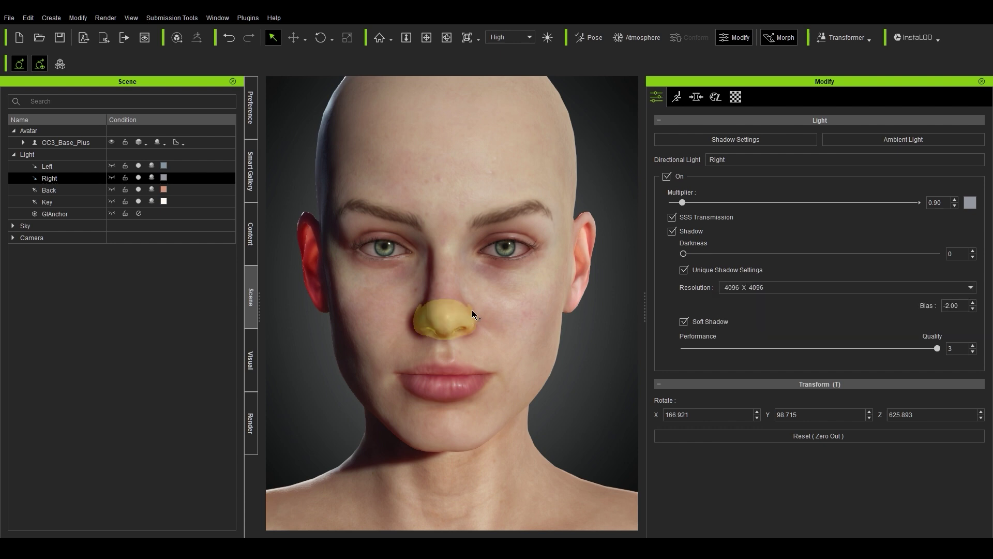
# Step: Set the Key spotlight's Multiplier to 1.78 and its shadow resolution to 4096 x 4096
pyautogui.click(79, 190)
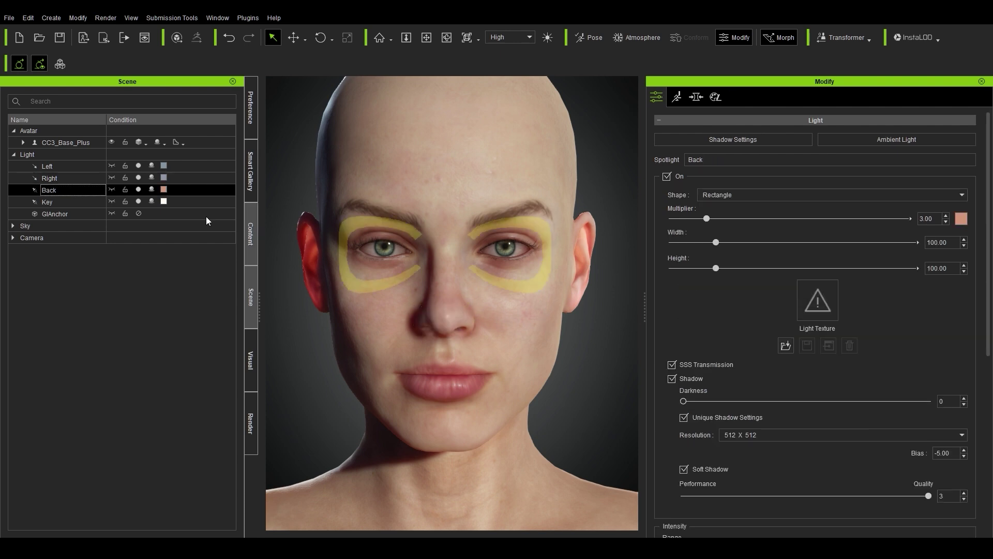
pyautogui.click(49, 201)
pyautogui.moveTo(687, 216)
pyautogui.mouseDown()
pyautogui.moveTo(718, 216)
pyautogui.moveTo(689, 219)
pyautogui.mouseUp()
pyautogui.click(737, 383)
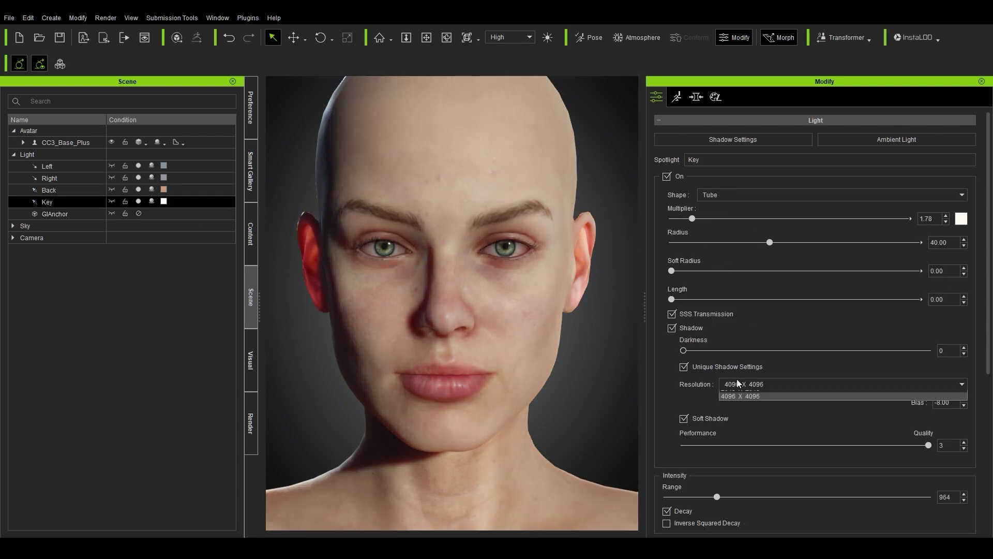
pyautogui.click(734, 393)
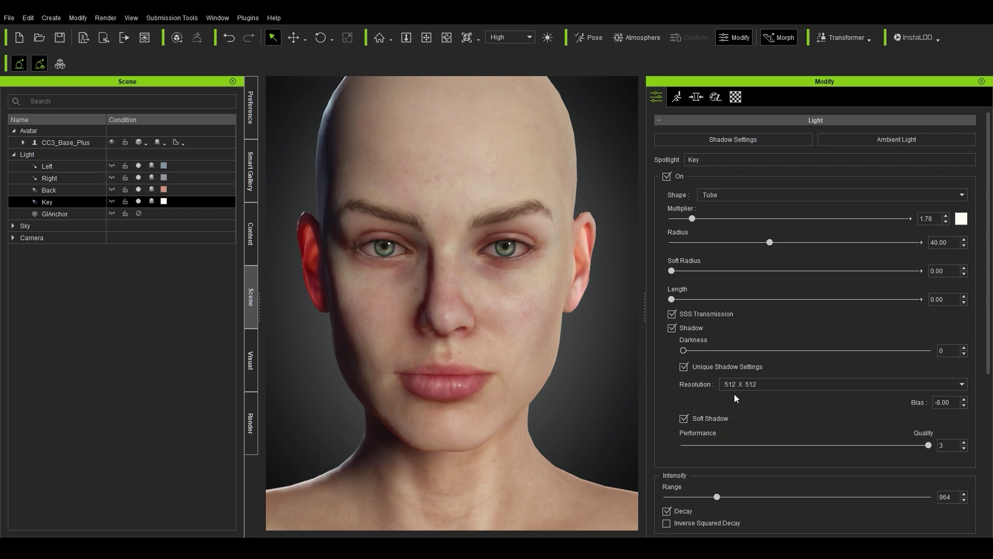
pyautogui.click(745, 384)
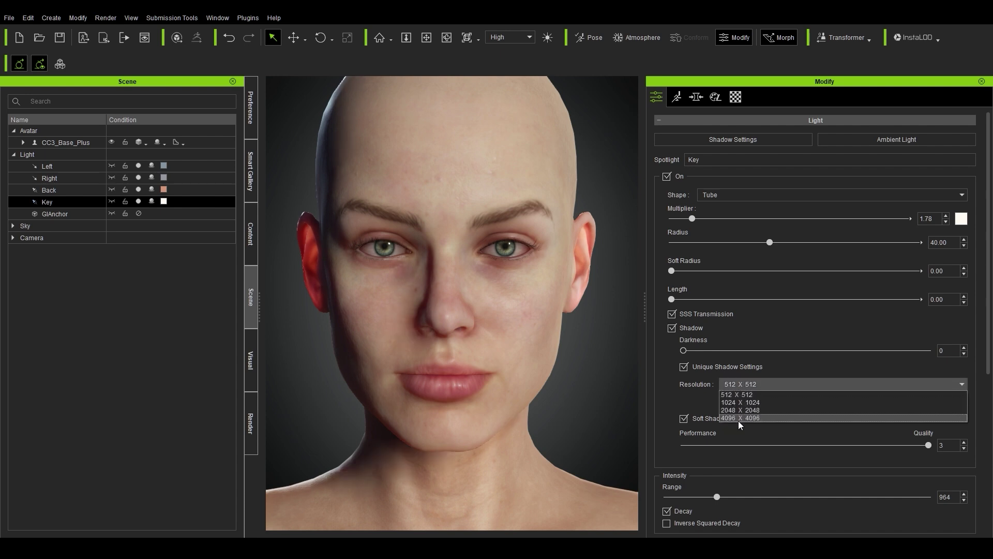
pyautogui.click(740, 418)
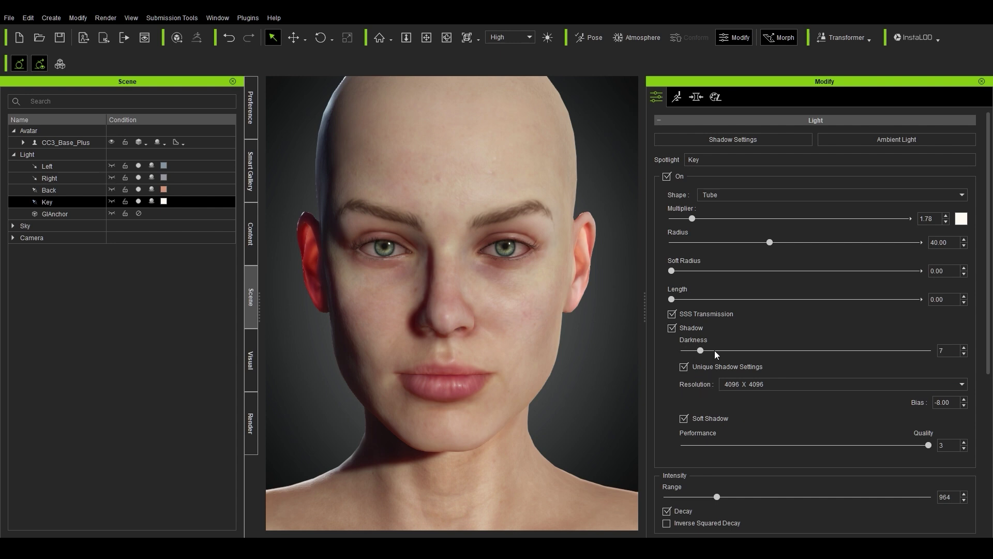
# Step: Bring the Key spotlight's shadow Darkness down to its minimum and increase the light's Length
pyautogui.moveTo(816, 351); pyautogui.dragTo(640, 347)
pyautogui.moveTo(681, 299); pyautogui.dragTo(812, 299)
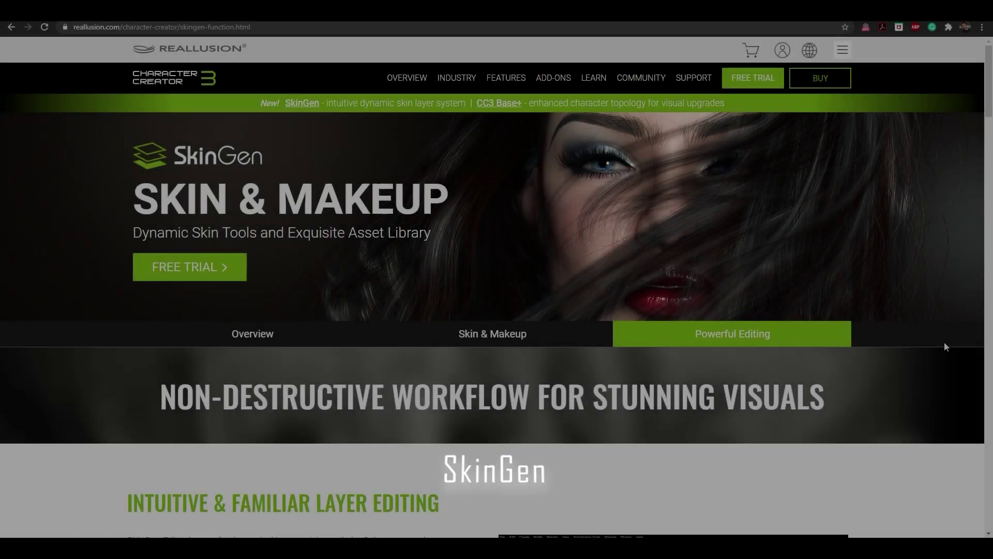
# Step: Read through the SkinGen web page's sections on layer editing, per-layer adjustments, layer stack order and blend modes
pyautogui.scroll(-4, 945, 343)
pyautogui.scroll(-3, 946, 346)
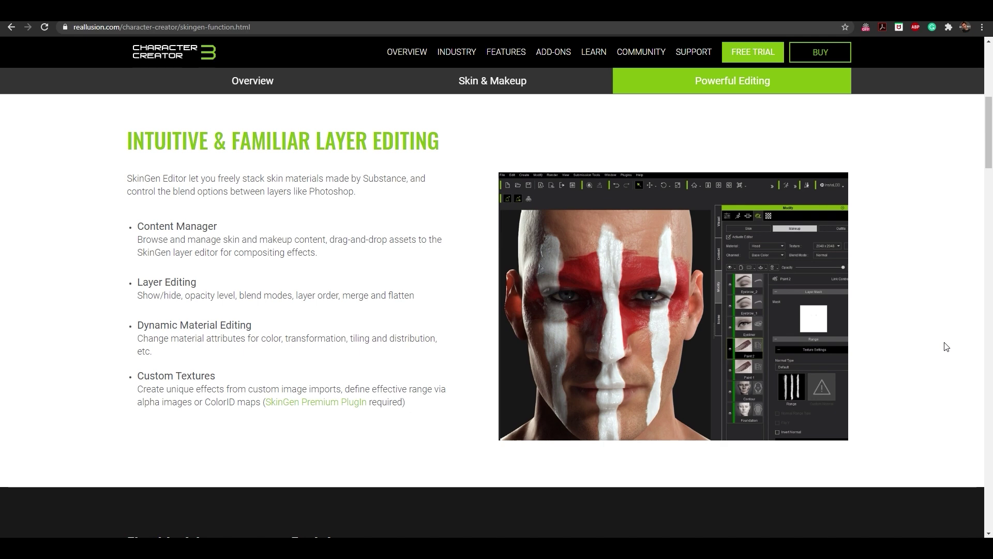
pyautogui.scroll(-10, 945, 346)
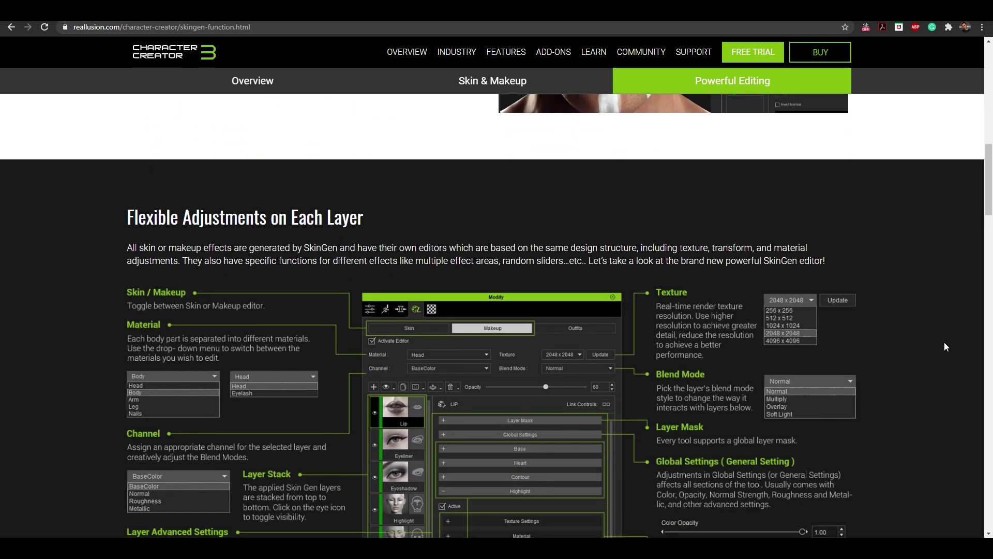
pyautogui.scroll(-6, 945, 346)
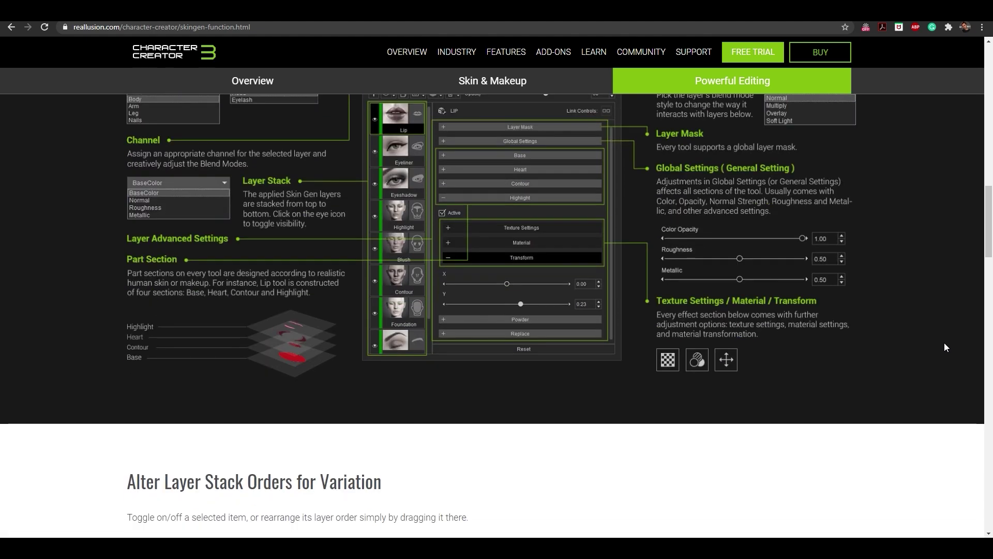
pyautogui.scroll(-2, 946, 347)
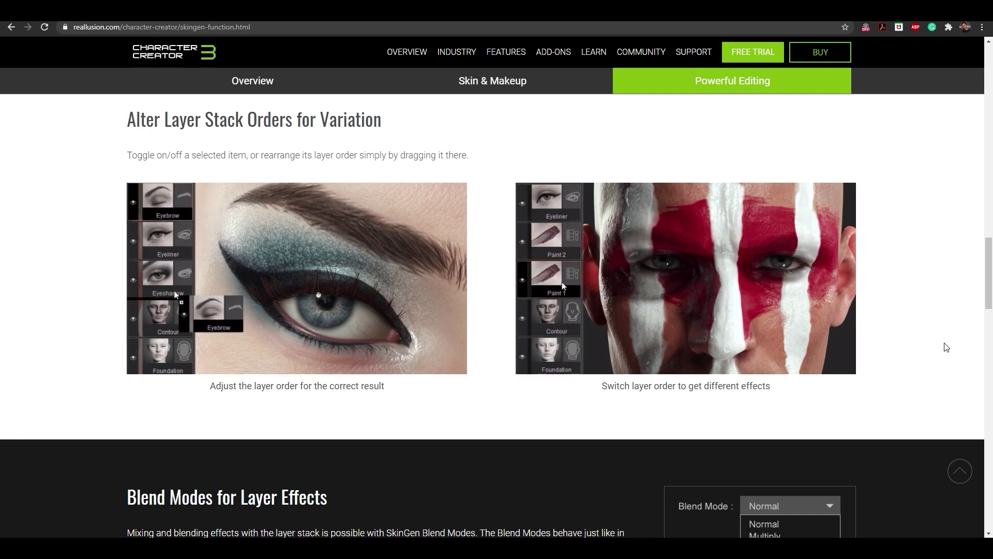
pyautogui.scroll(-6, 946, 346)
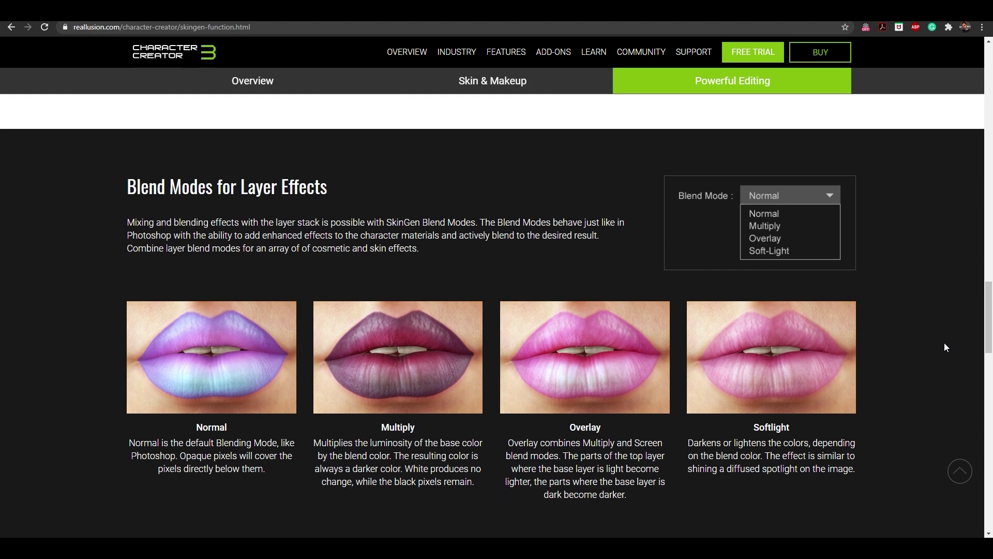
pyautogui.scroll(-8, 945, 343)
pyautogui.scroll(-2, 944, 343)
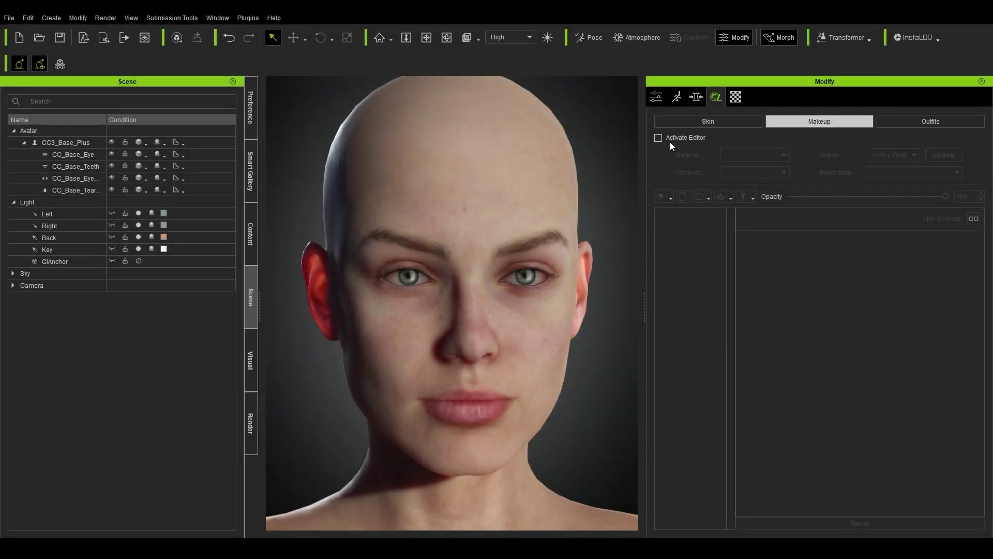
# Step: Activate the SkinGen editor in Character Creator and bring up the head's skin layers, selecting the Freckle layer
pyautogui.click(669, 139)
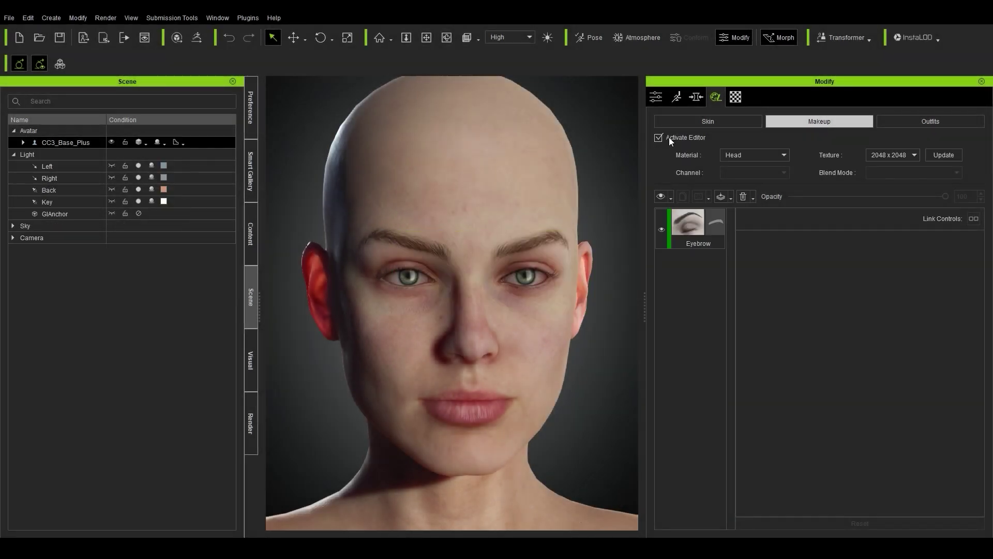
pyautogui.click(703, 120)
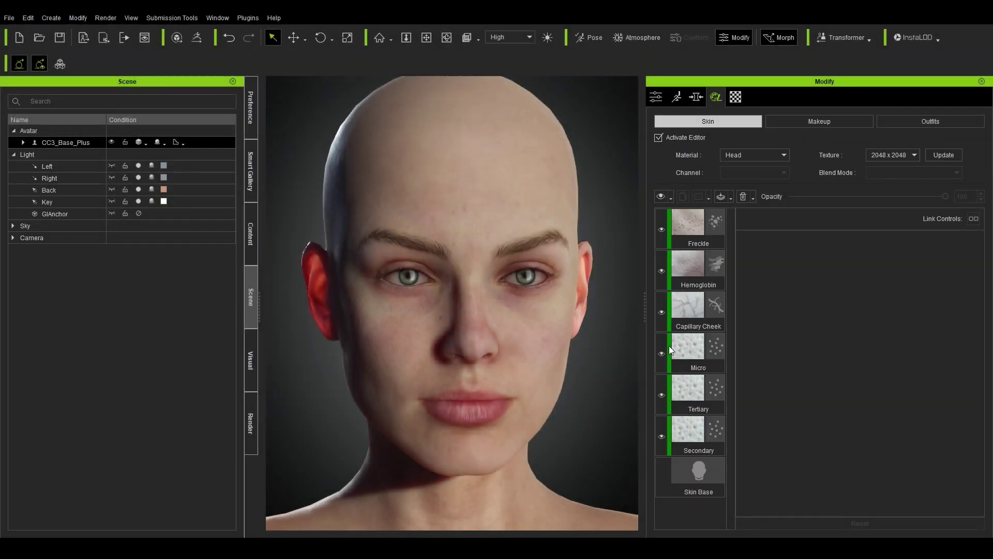
pyautogui.click(714, 264)
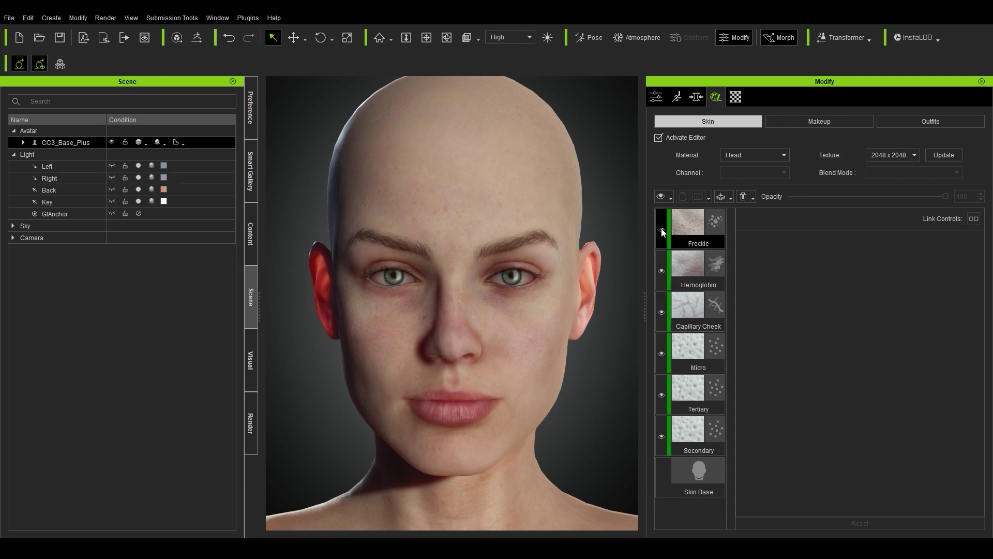
# Step: Hide the existing skin layers on the head and apply the Freckle Full template from the Realistic Human Skin freckle blemishes
pyautogui.click(662, 313)
pyautogui.click(662, 396)
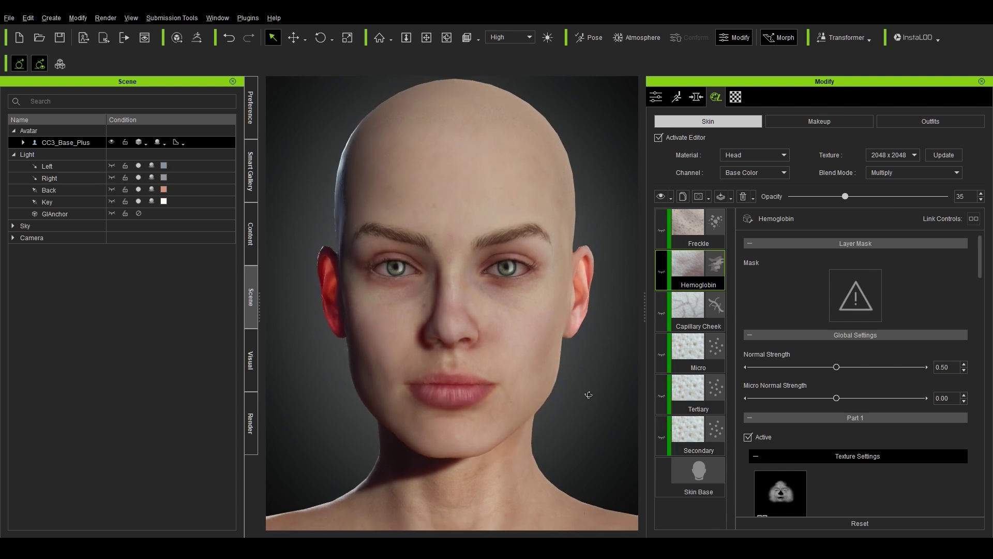
pyautogui.click(253, 248)
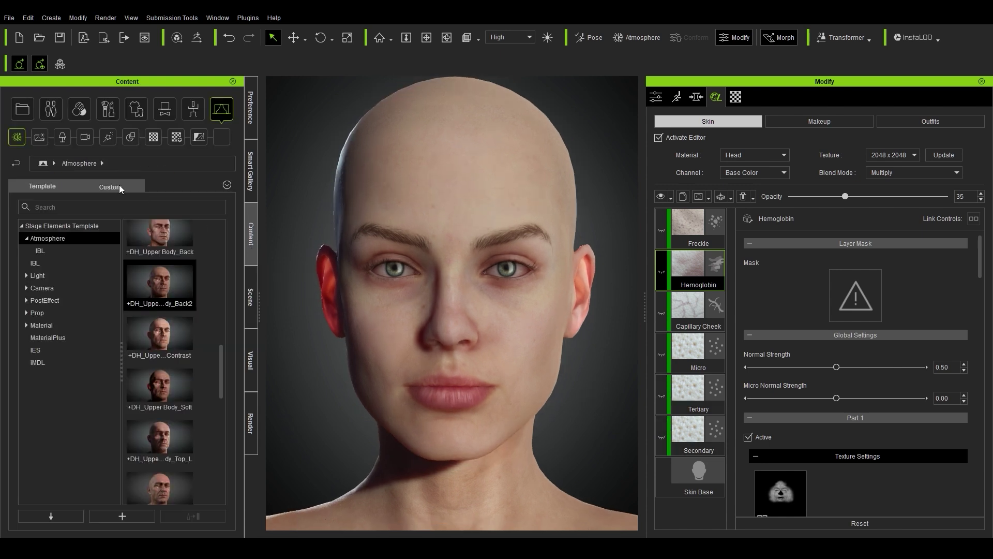
pyautogui.click(82, 109)
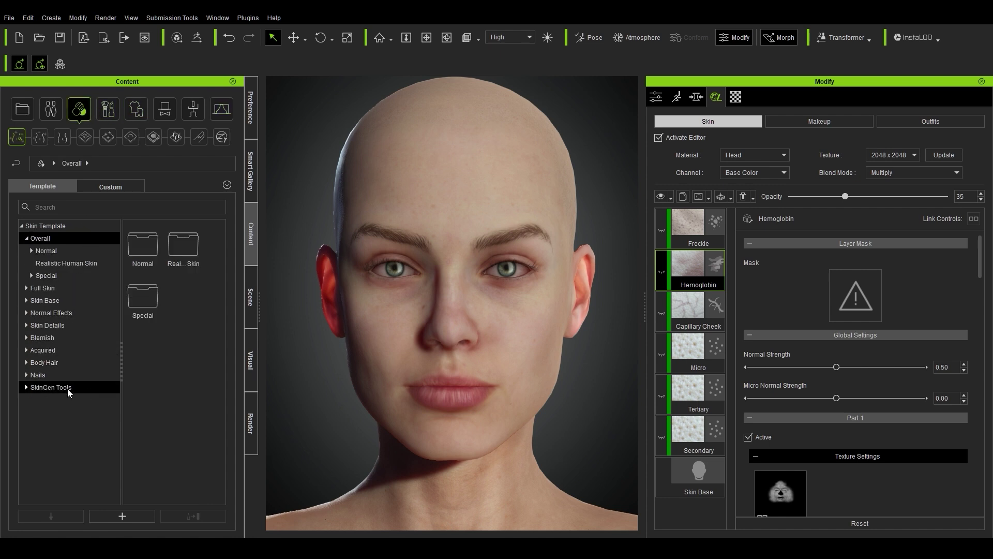
pyautogui.click(26, 338)
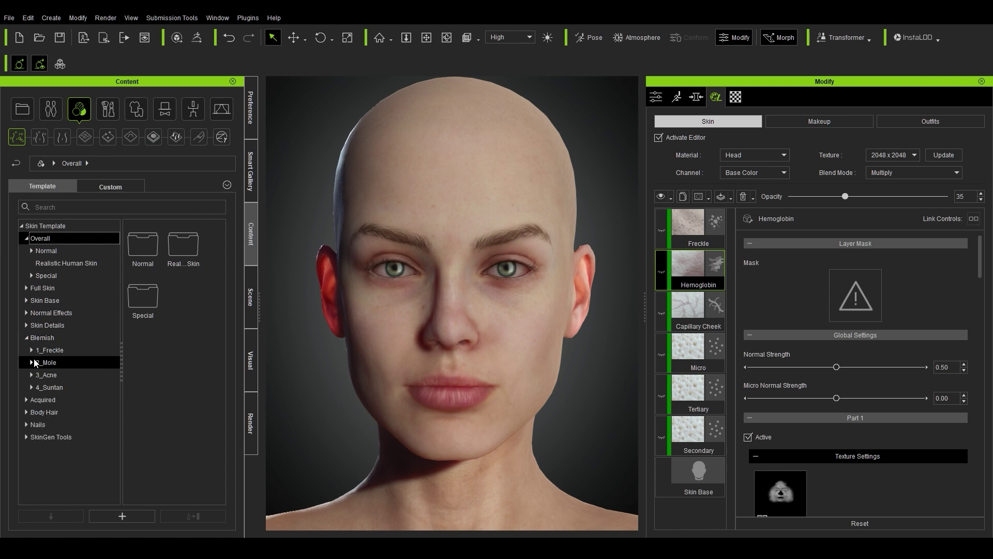
pyautogui.click(31, 351)
pyautogui.click(72, 362)
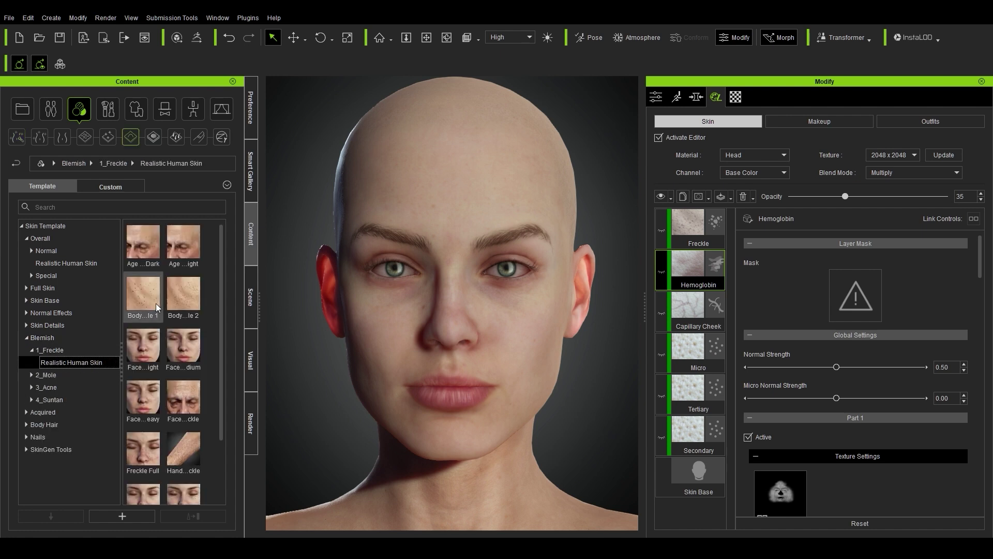
pyautogui.scroll(-3, 176, 399)
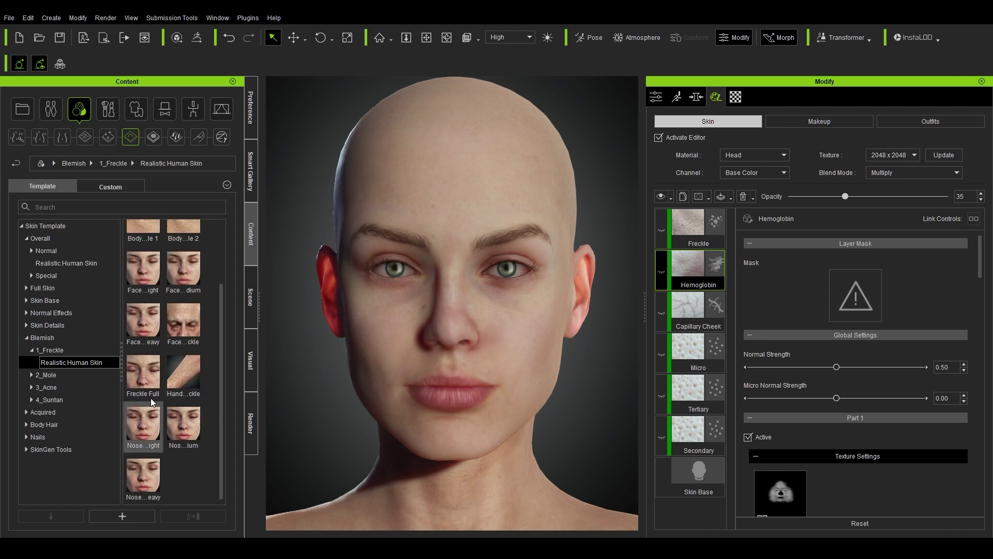
pyautogui.moveTo(153, 372); pyautogui.dragTo(298, 306)
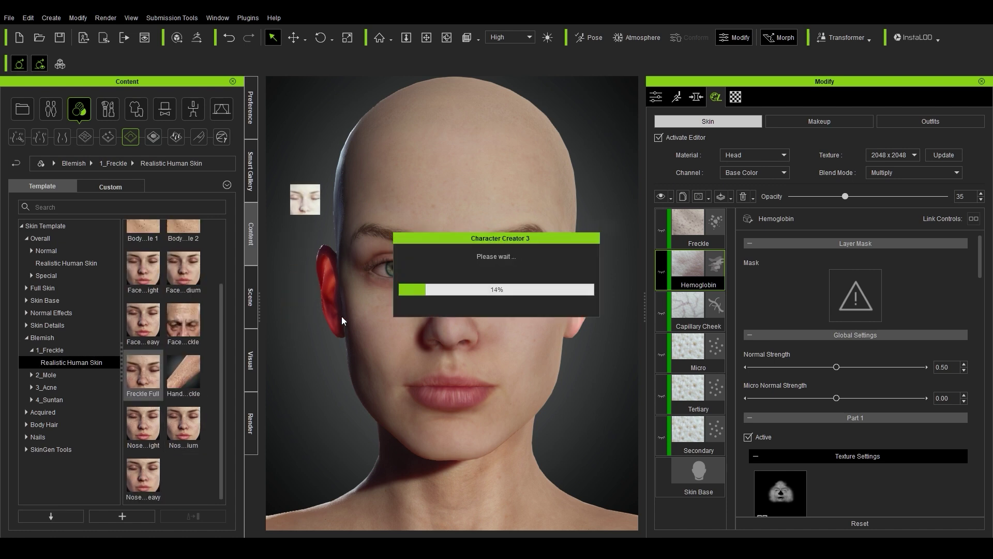
pyautogui.click(429, 296)
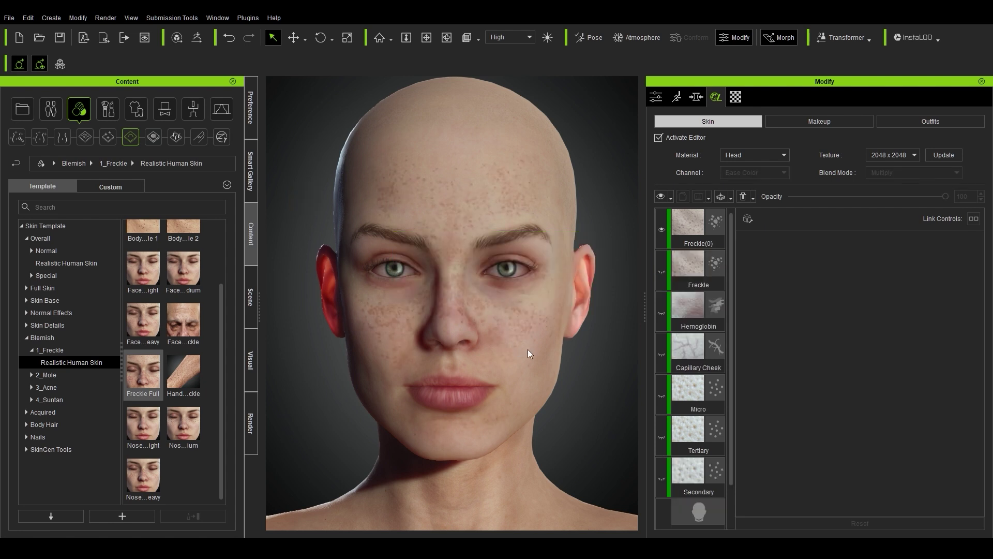
# Step: Set the newly added full-face freckle layer's Opacity to 64
pyautogui.click(684, 252)
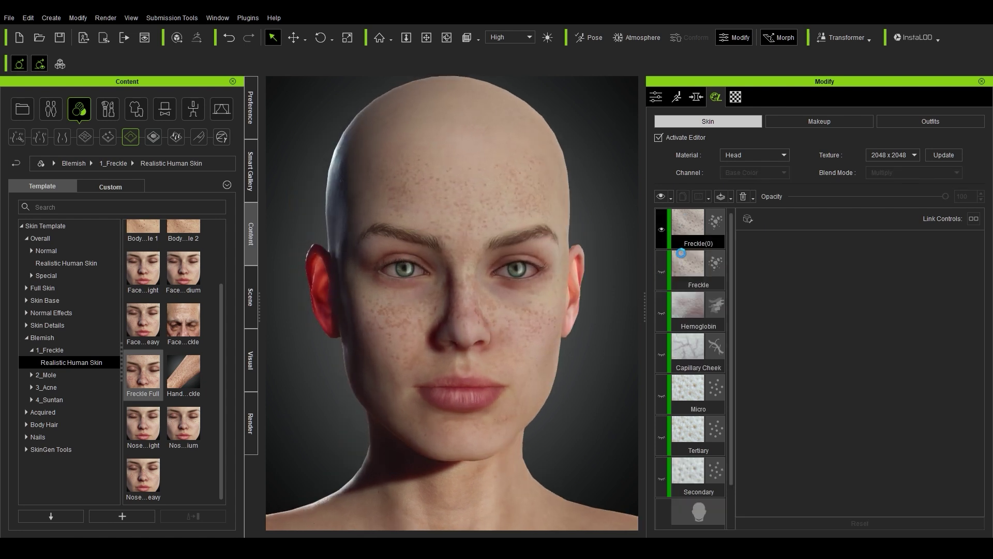
pyautogui.moveTo(791, 197); pyautogui.dragTo(990, 198)
pyautogui.moveTo(882, 199); pyautogui.dragTo(890, 197)
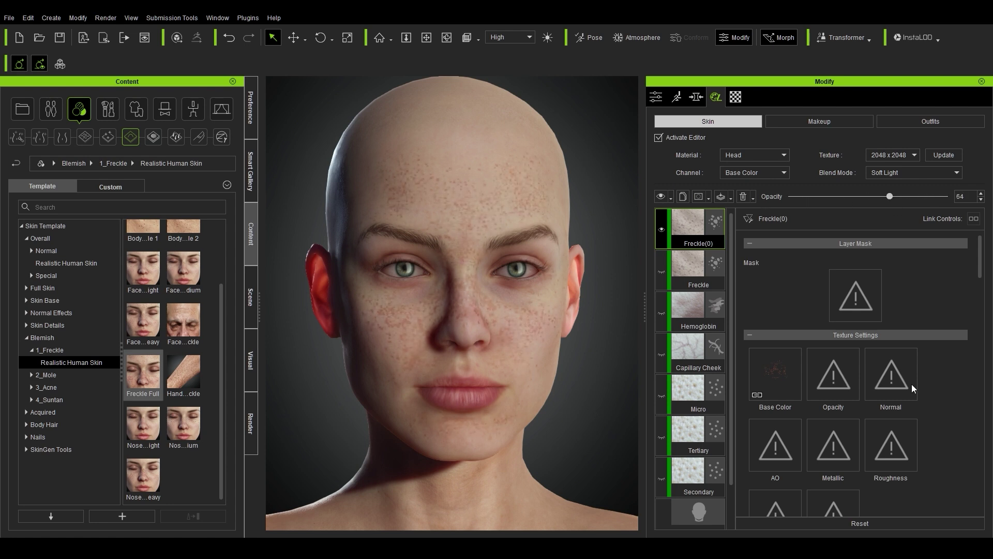
pyautogui.scroll(-5, 833, 362)
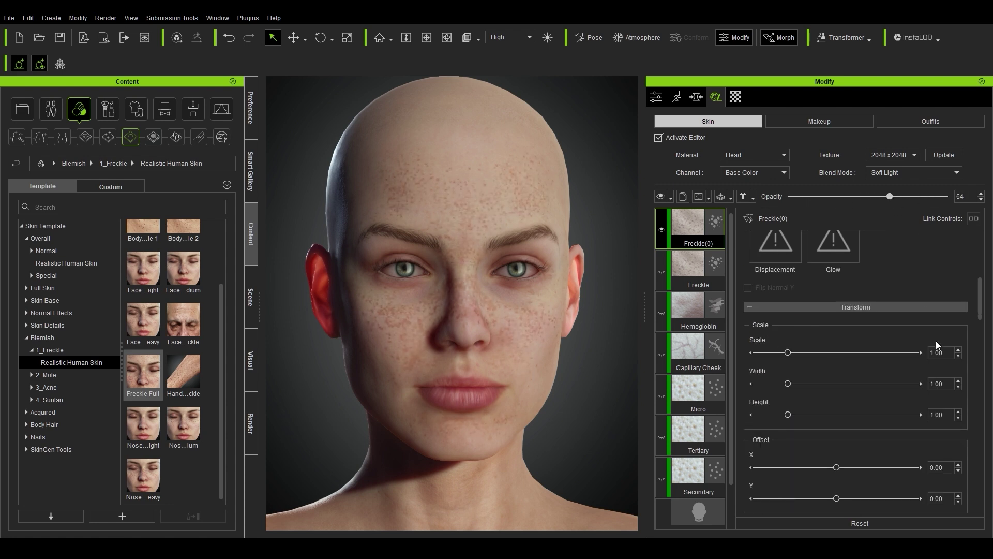
pyautogui.scroll(-3, 904, 405)
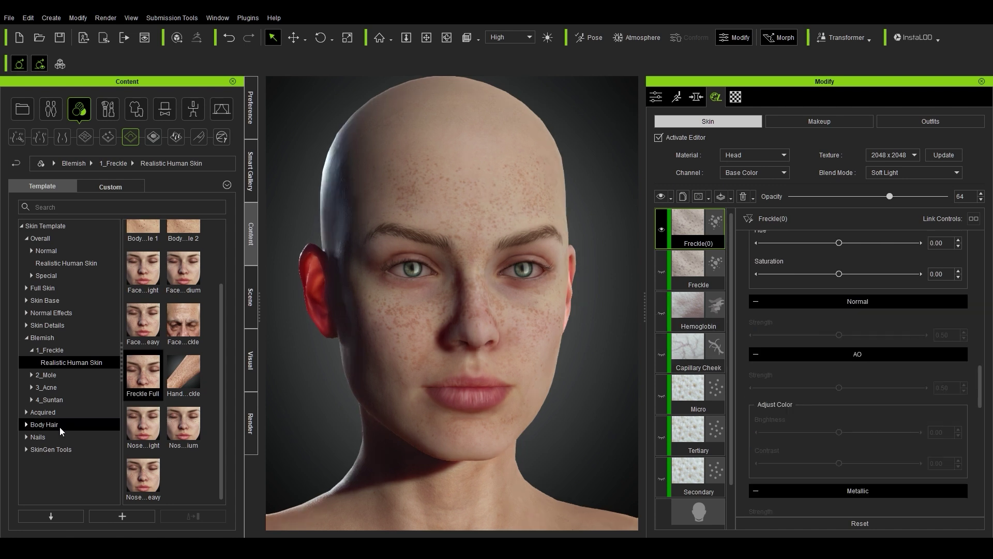
# Step: Browse the acquired skin effect templates, looking through the Scar, Tattoo and Dirt categories
pyautogui.click(27, 412)
pyautogui.click(49, 411)
pyautogui.click(32, 424)
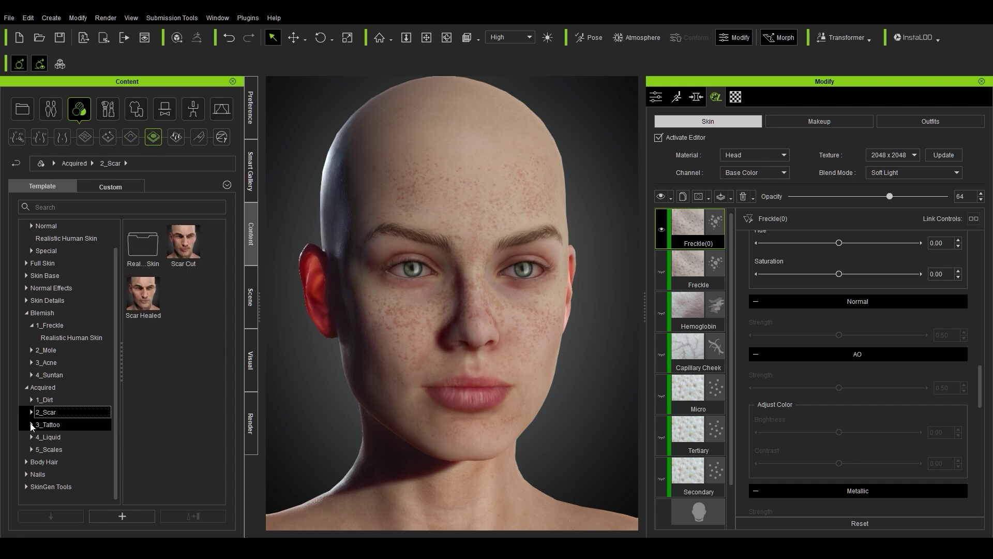
pyautogui.click(66, 437)
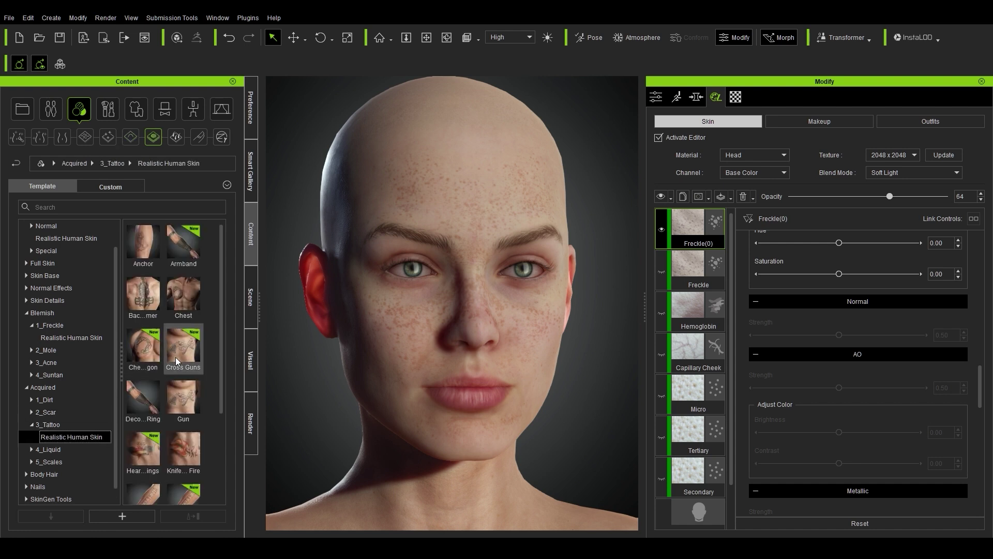
pyautogui.scroll(-1, 187, 341)
pyautogui.click(45, 399)
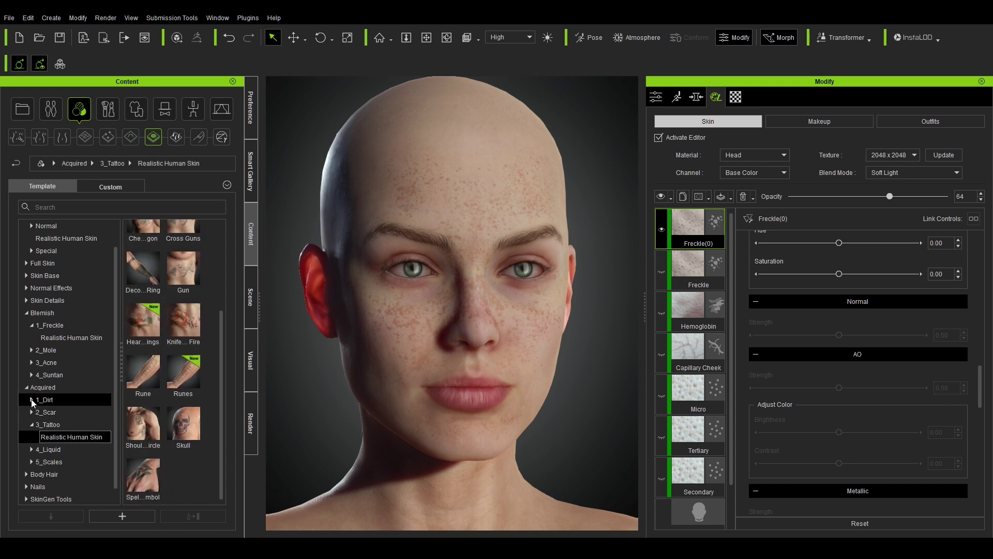
pyautogui.click(32, 400)
pyautogui.click(75, 412)
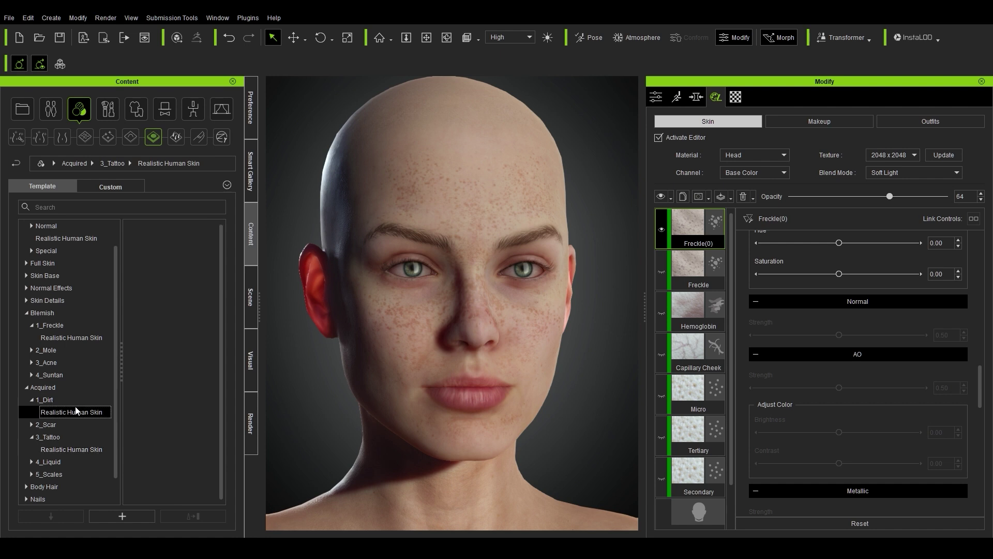
# Step: Apply the Bloody Face template from the Realistic Human Skin liquid effects and set the Blood Splash layer's Opacity to about 61
pyautogui.click(32, 462)
pyautogui.click(72, 473)
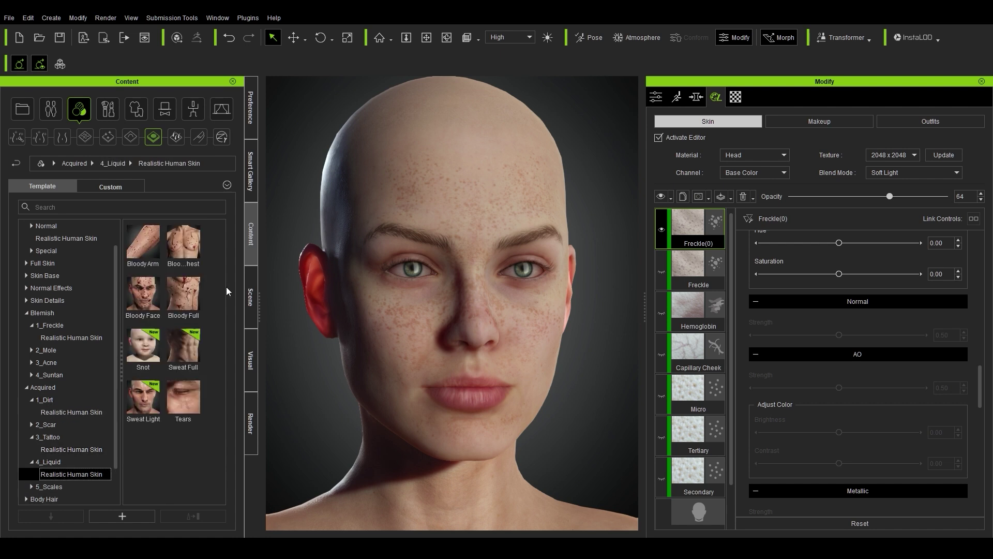
pyautogui.moveTo(143, 295); pyautogui.dragTo(606, 319)
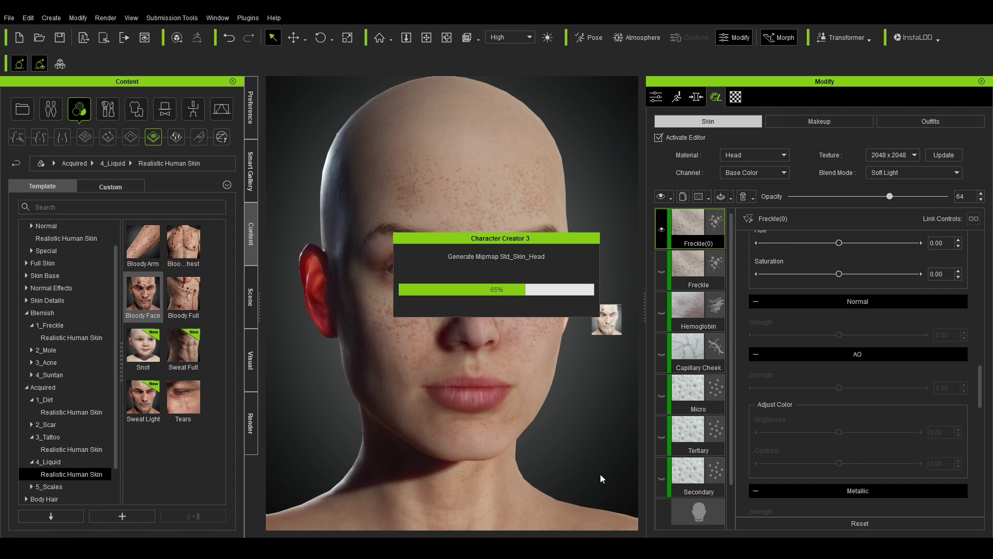
pyautogui.moveTo(602, 466); pyautogui.dragTo(548, 456, button='right')
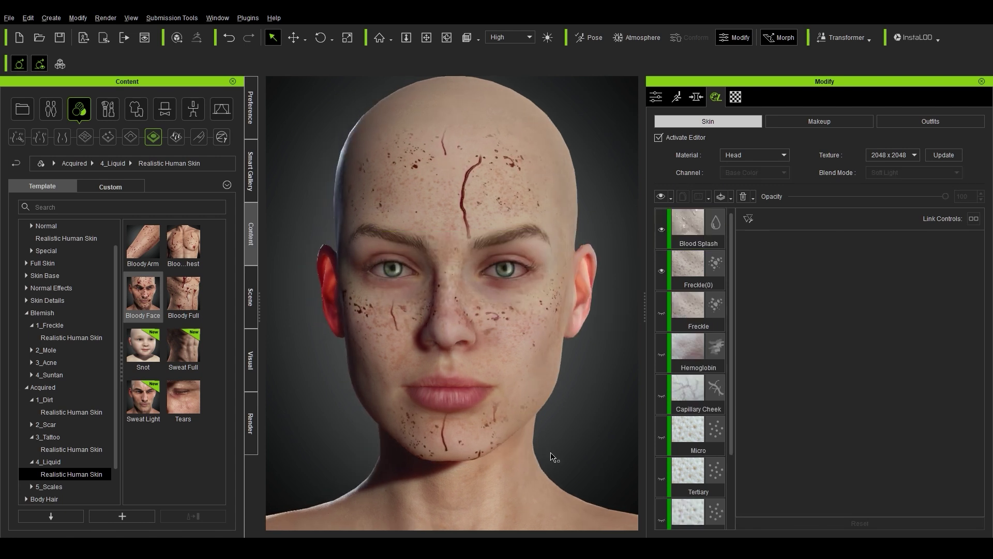
pyautogui.click(691, 236)
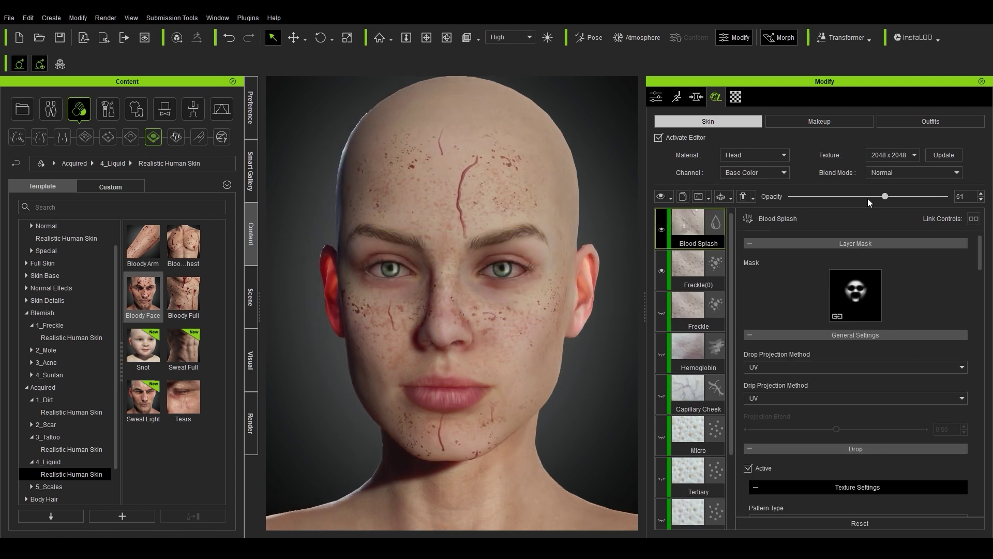
pyautogui.scroll(-5, 748, 252)
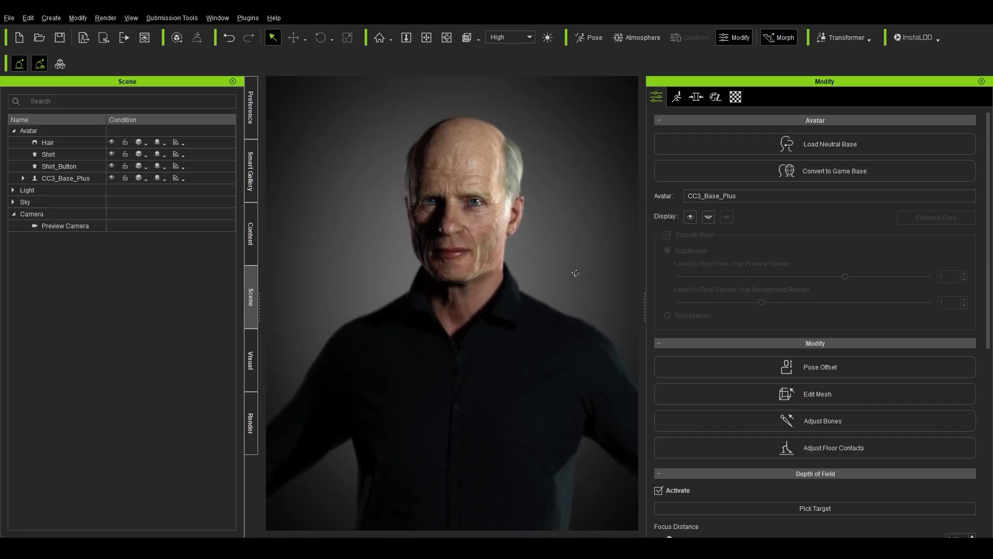
# Step: Examine the older male character's facial skin detail up close and his whole head under the studio lighting
pyautogui.moveTo(576, 273); pyautogui.dragTo(930, 250)
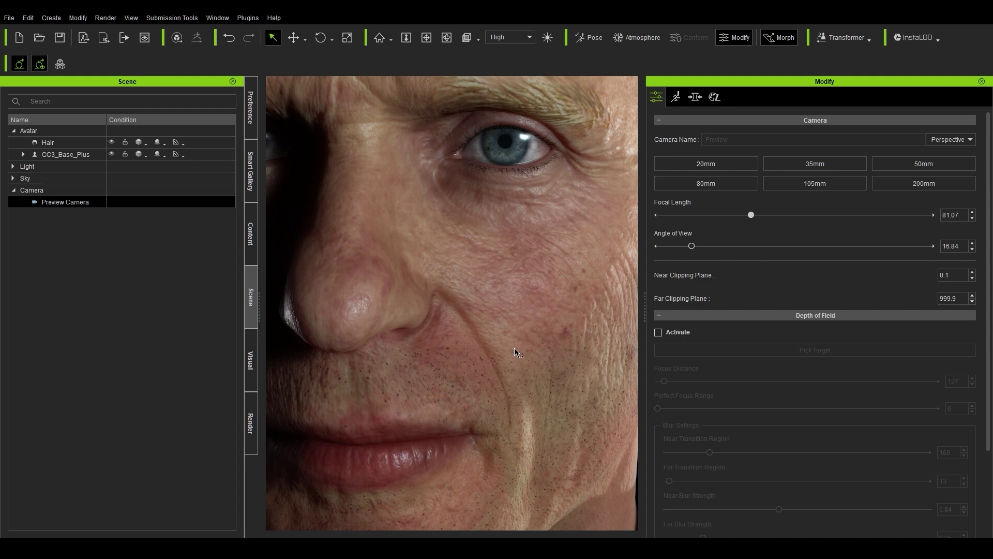
pyautogui.moveTo(531, 352); pyautogui.dragTo(516, 354)
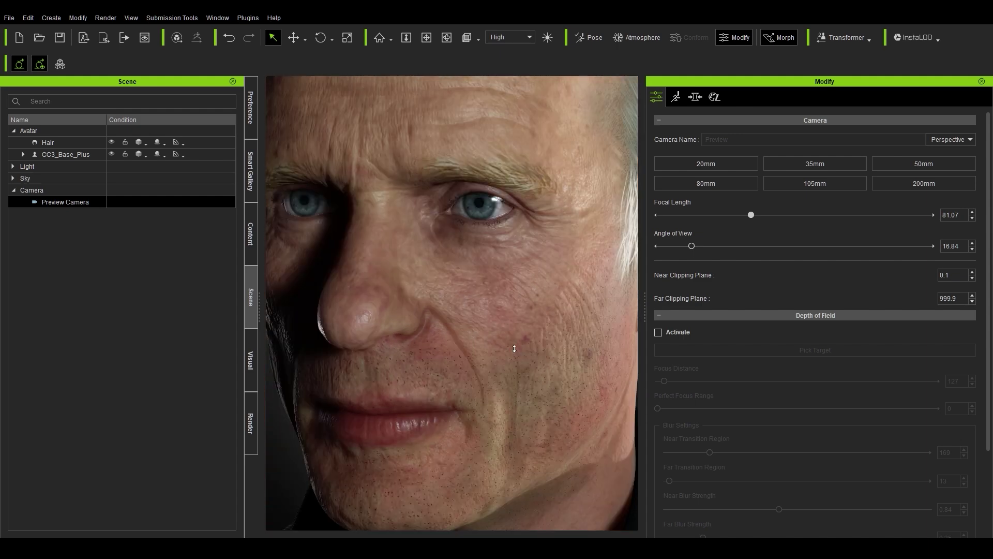
pyautogui.scroll(-5, 514, 349)
pyautogui.scroll(-5, 515, 348)
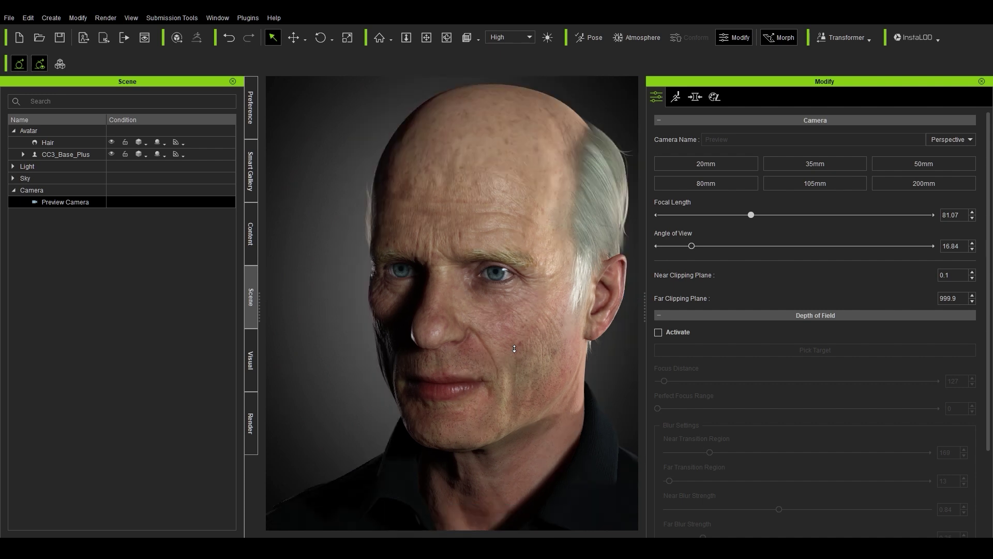
# Step: Apply the Standing_07 pose from the CC3 Motion and Expression pack to the older male character
pyautogui.click(251, 170)
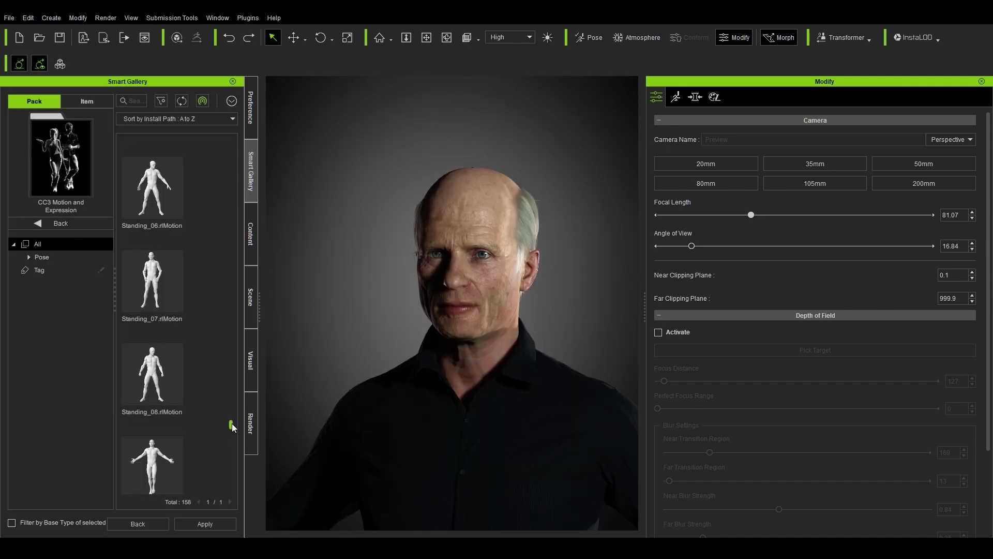
pyautogui.moveTo(152, 282); pyautogui.dragTo(595, 334)
pyautogui.moveTo(532, 337); pyautogui.dragTo(569, 334)
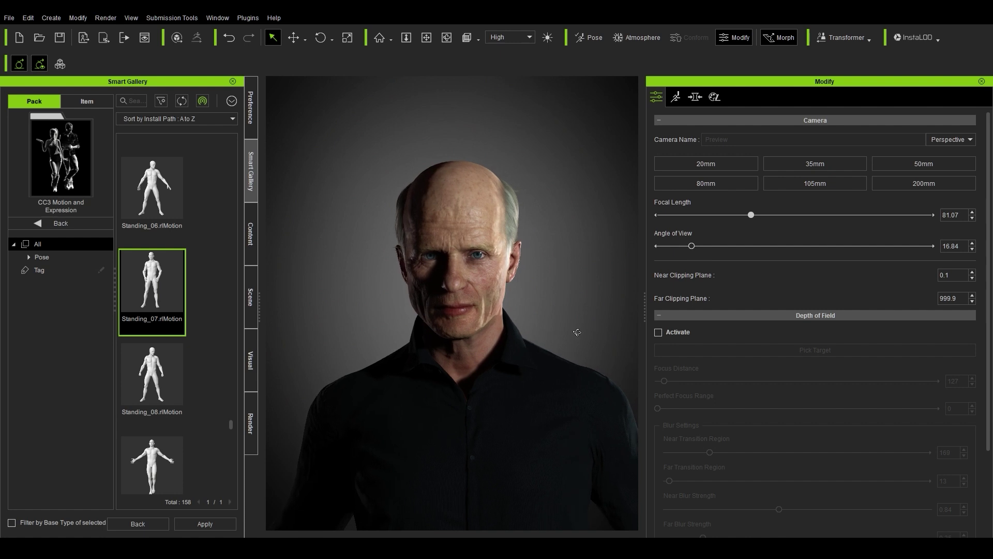
pyautogui.scroll(-3, 432, 304)
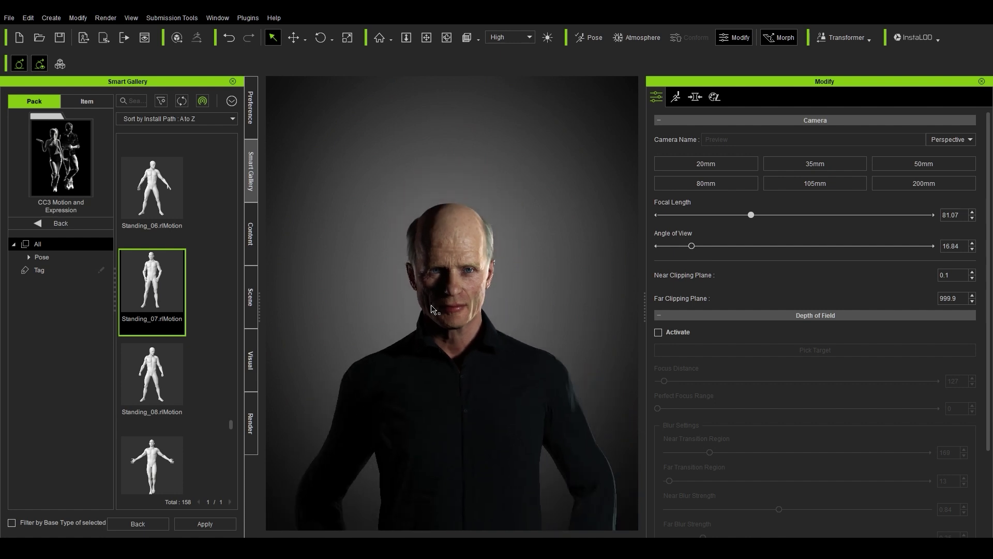
pyautogui.scroll(4, 455, 286)
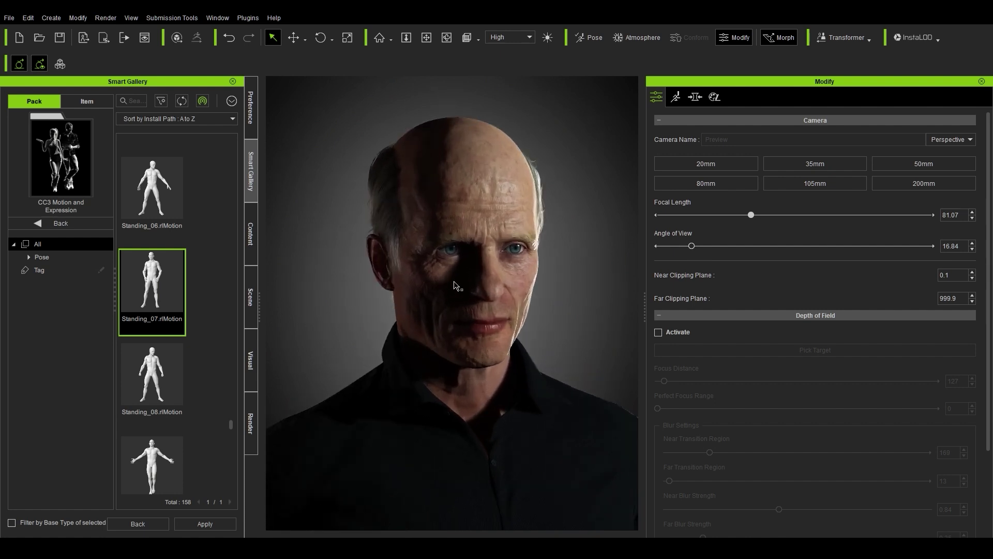
pyautogui.moveTo(455, 286); pyautogui.dragTo(372, 272, button='right')
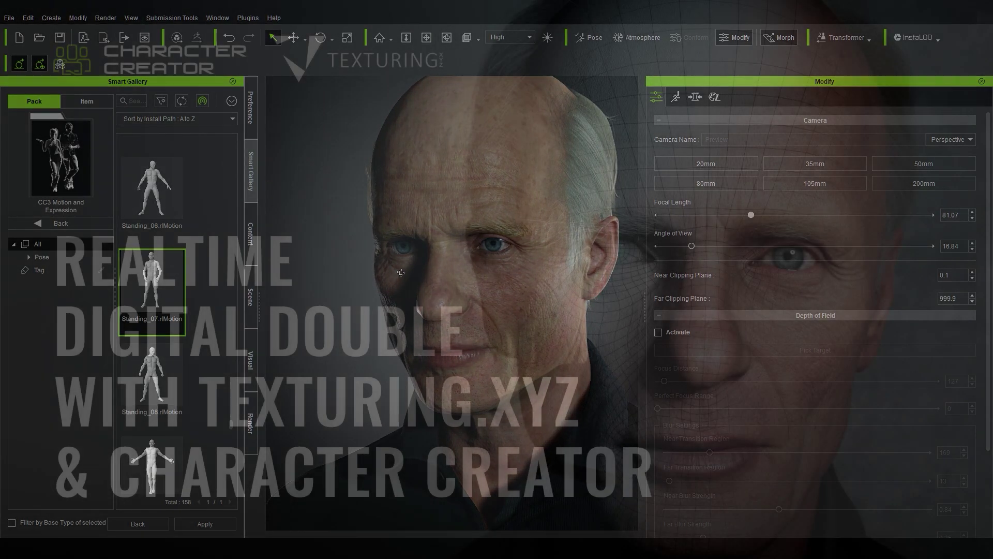